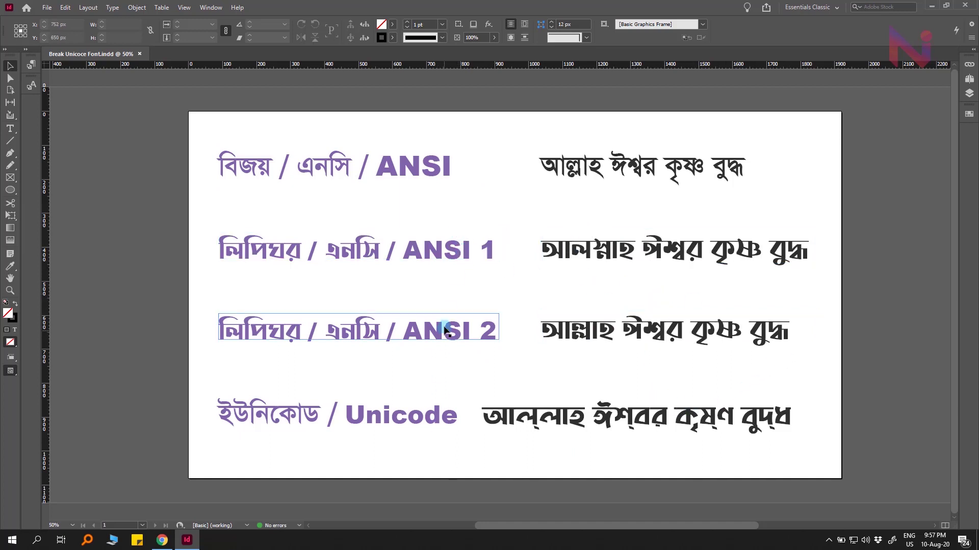
# Select the Unicode label frame and check the Bangla keyboard layout, leaving it unchanged
pyautogui.click(420, 423)
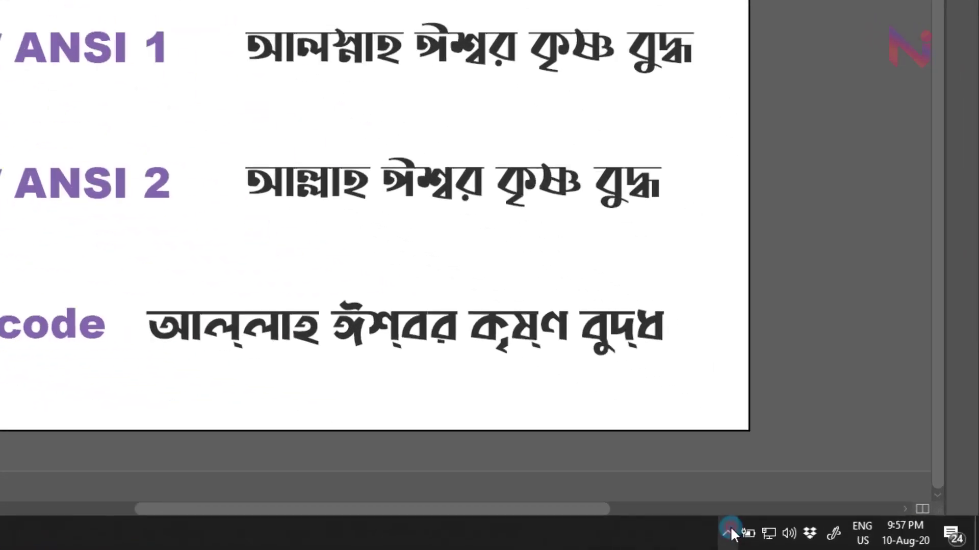
pyautogui.click(829, 541)
pyautogui.click(625, 442)
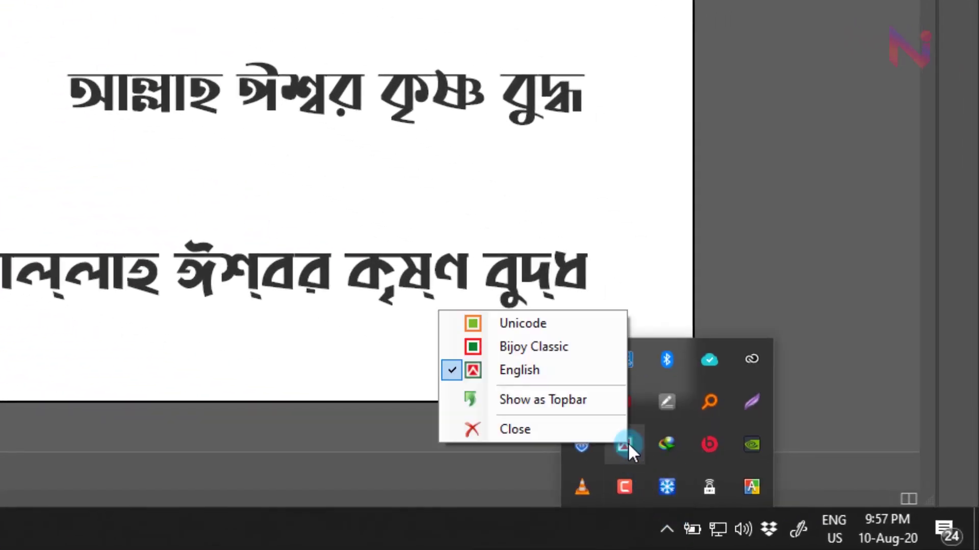
pyautogui.click(582, 353)
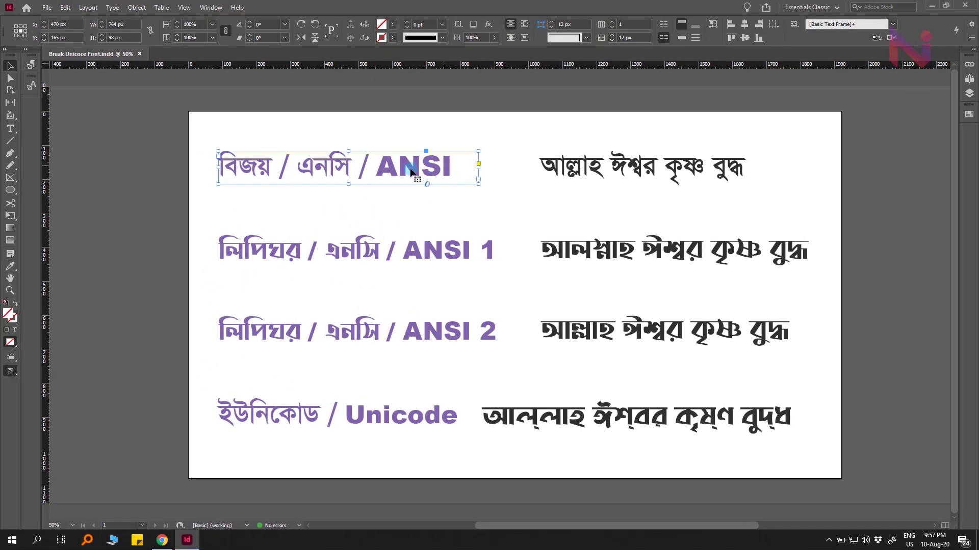
# Inspect the fonts of the top Bangla line, the Unicode label and the Unicode Bangla text
pyautogui.click(563, 166)
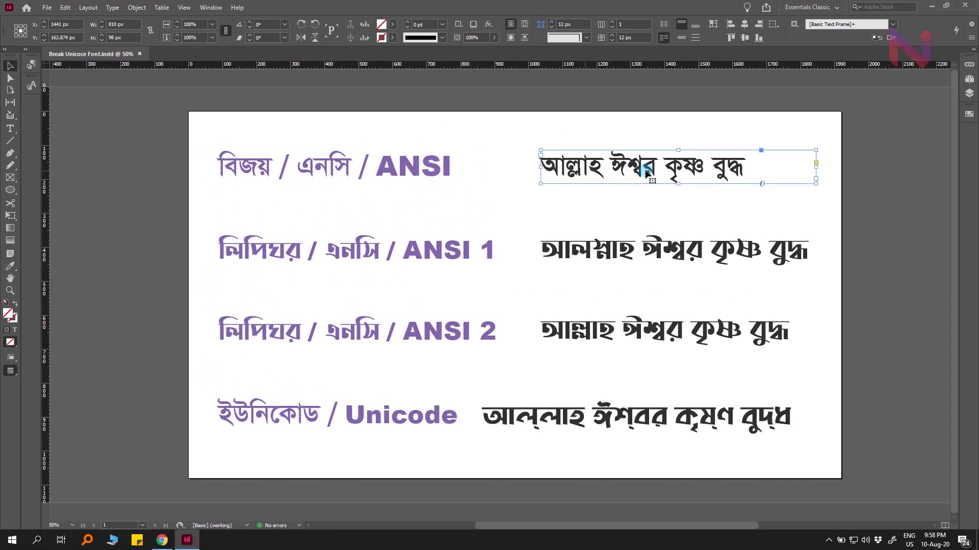
pyautogui.click(487, 416)
pyautogui.doubleClick(452, 412)
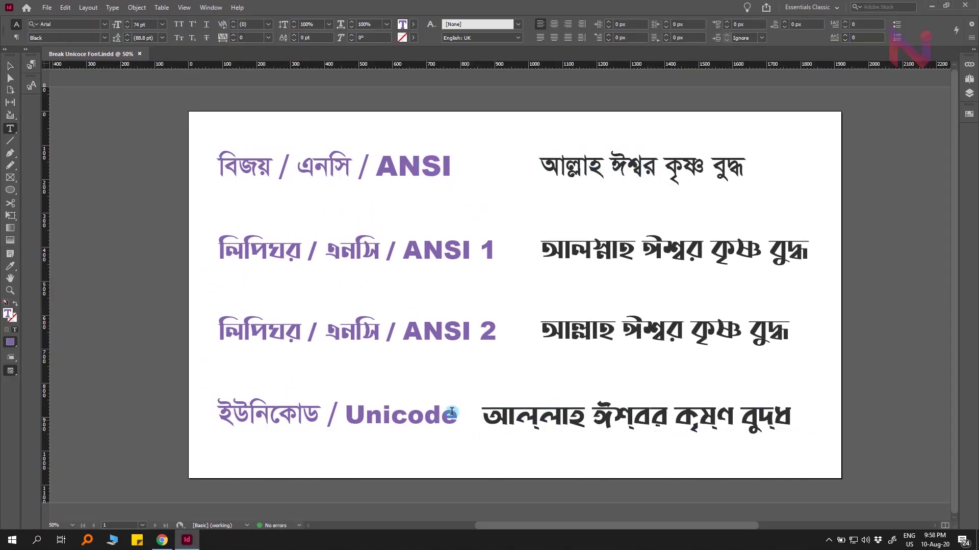
pyautogui.click(564, 418)
pyautogui.click(578, 418)
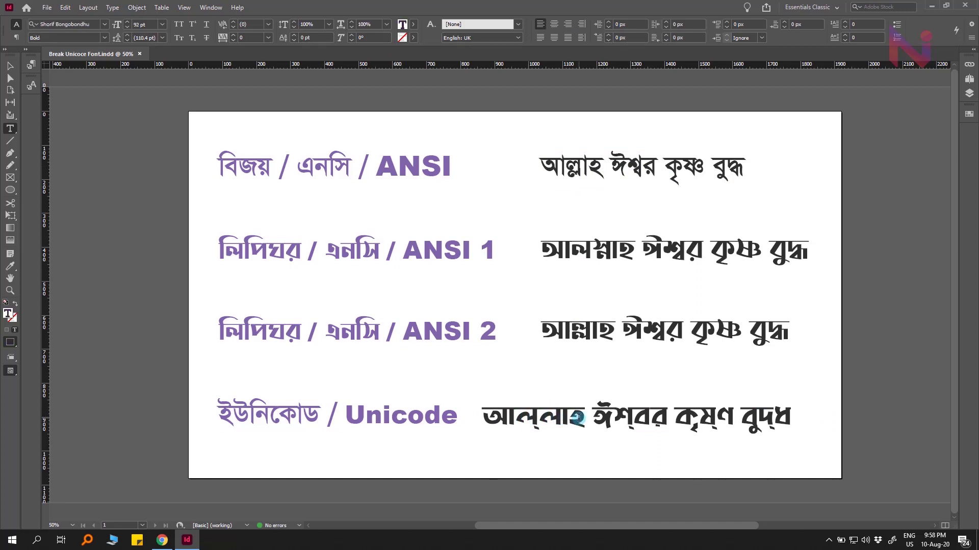
pyautogui.press('Escape')
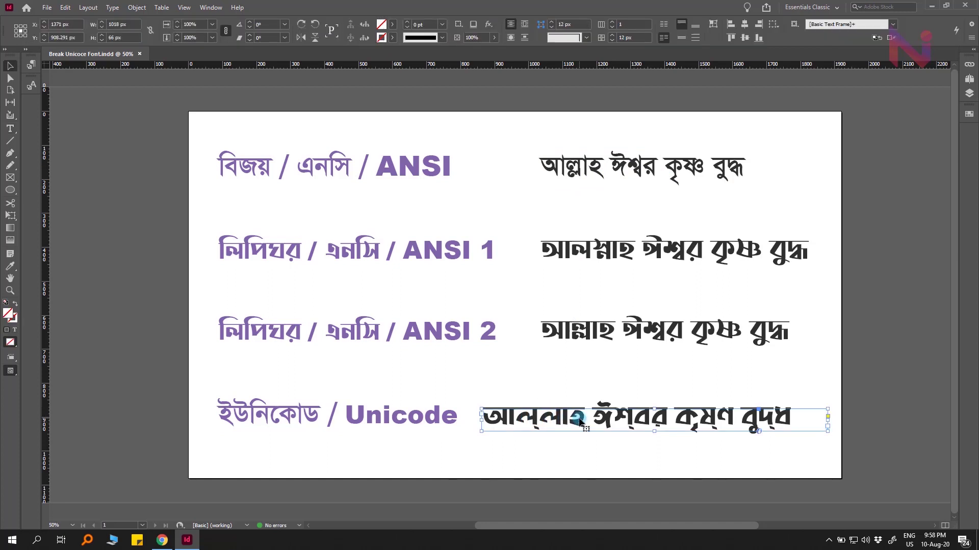
pyautogui.click(595, 168)
pyautogui.click(11, 131)
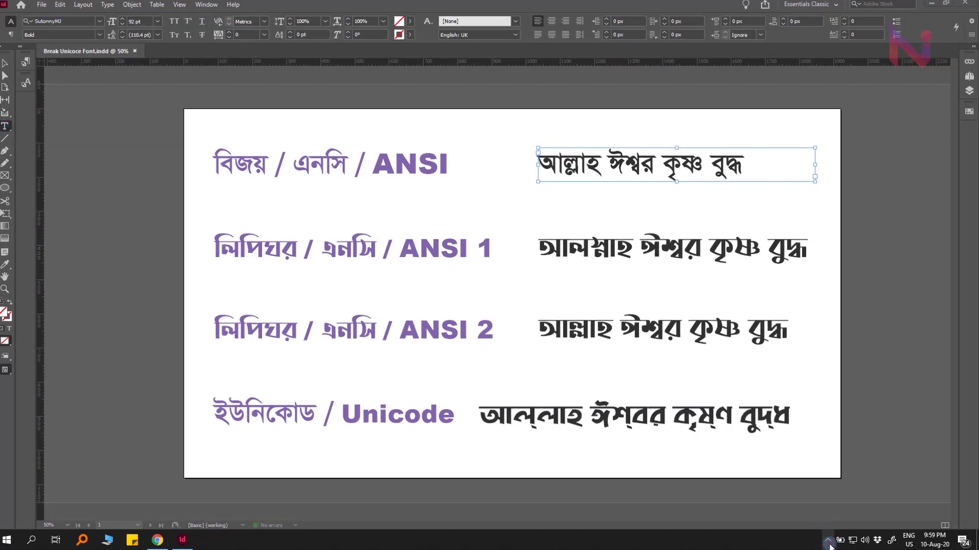
# Switch the Bangla keyboard to Bijoy Classic and select the top Bangla frame
pyautogui.click(828, 541)
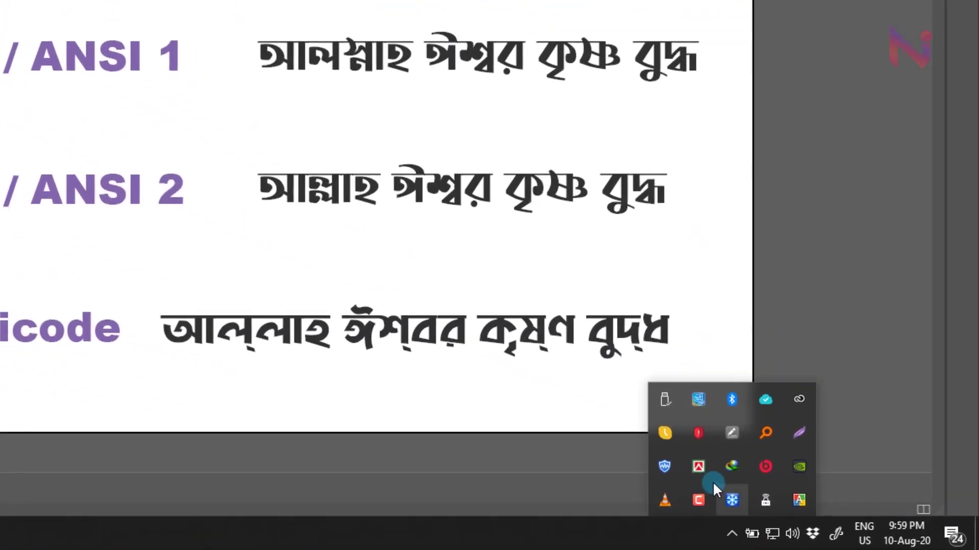
pyautogui.rightClick(701, 466)
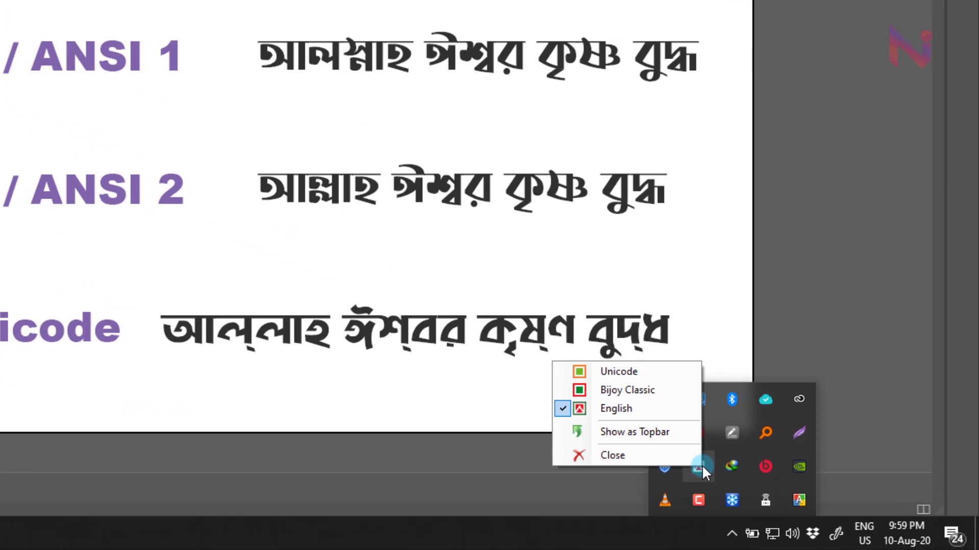
pyautogui.click(675, 387)
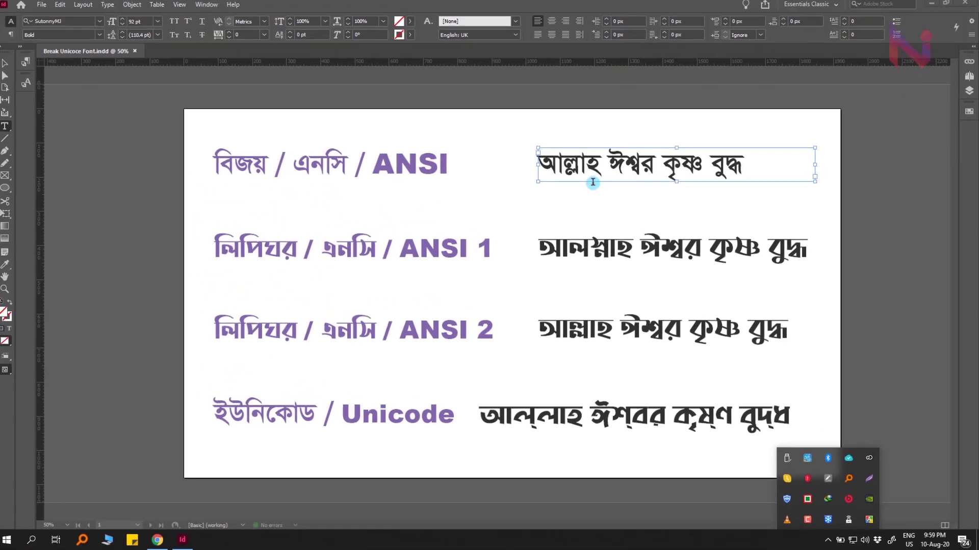
pyautogui.click(590, 169)
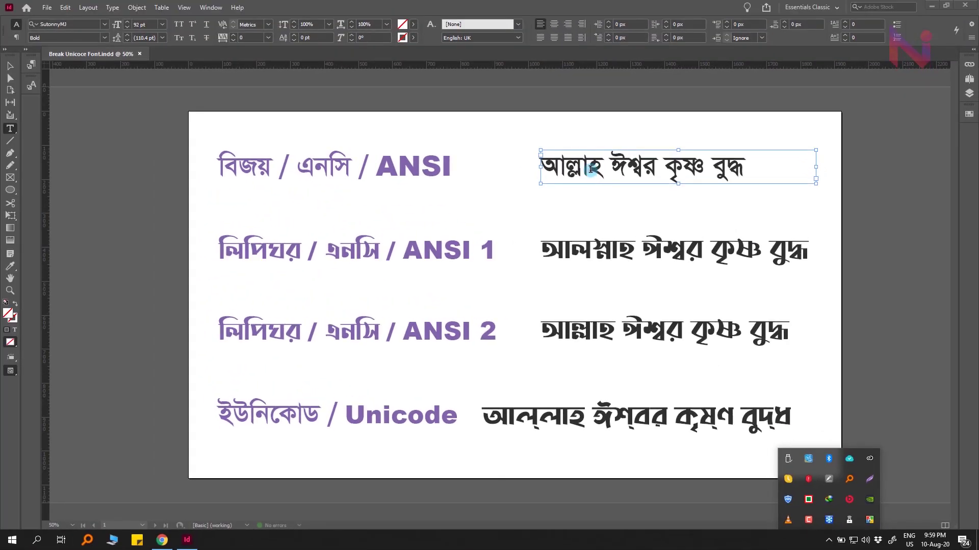
pyautogui.press('Escape')
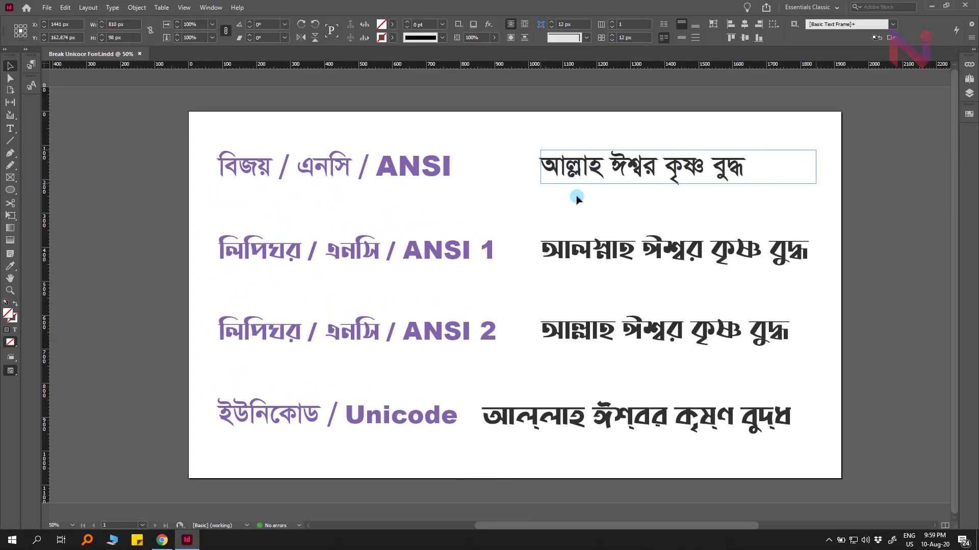
# Duplicate the top line just below it and retype it as 'আল্লাহ ঈশ্বর' with Bijoy input
pyautogui.moveTo(579, 170); pyautogui.dragTo(578, 211)
pyautogui.doubleClick(577, 211)
pyautogui.hotkey('ctrl', 'a')
pyautogui.press('Delete')
pyautogui.hotkey('ctrl', 'alt', 'b')
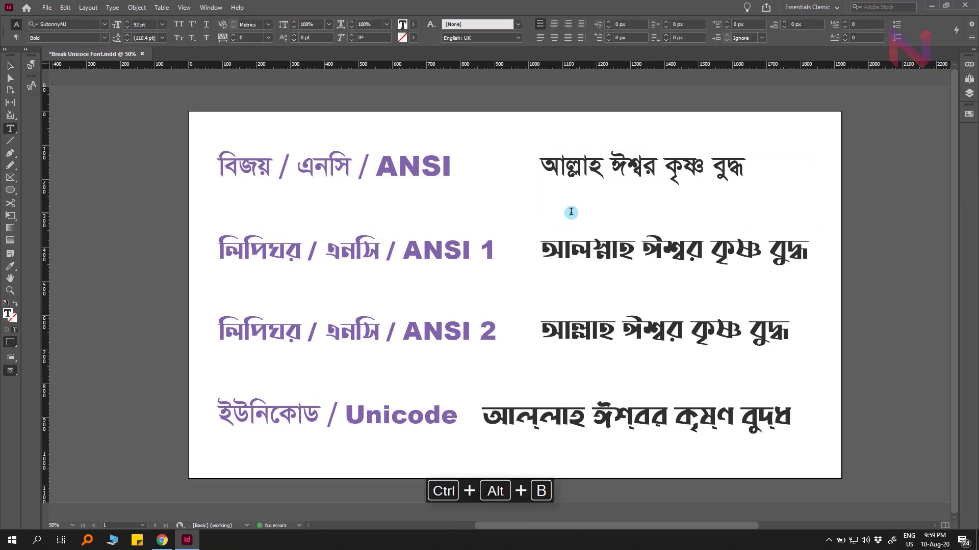
pyautogui.write('আল্লাহ ঈশ্বর')
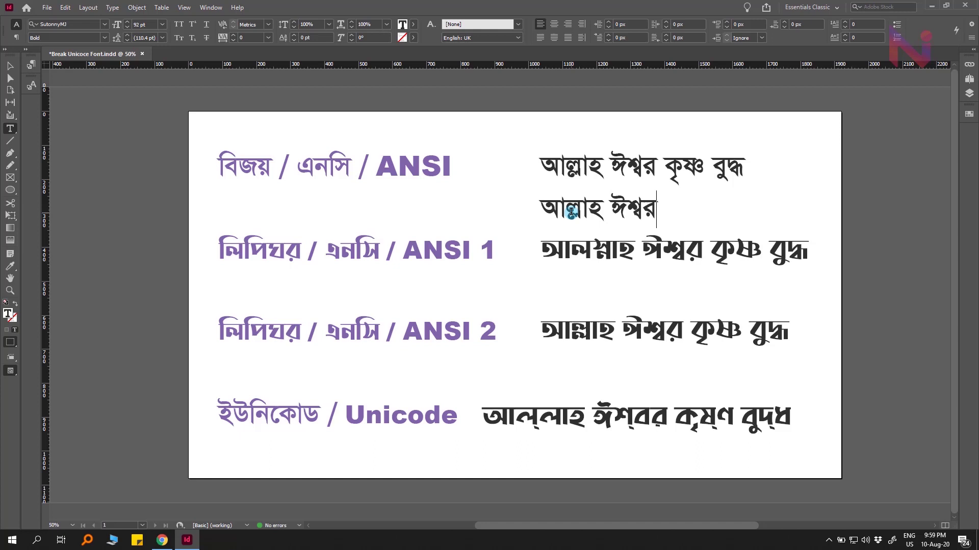
pyautogui.press('Escape')
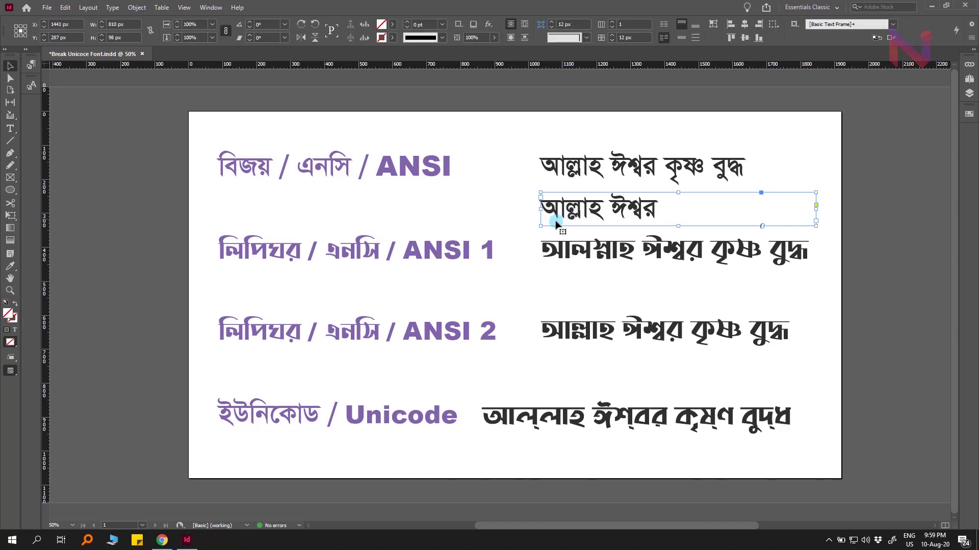
pyautogui.click(531, 237)
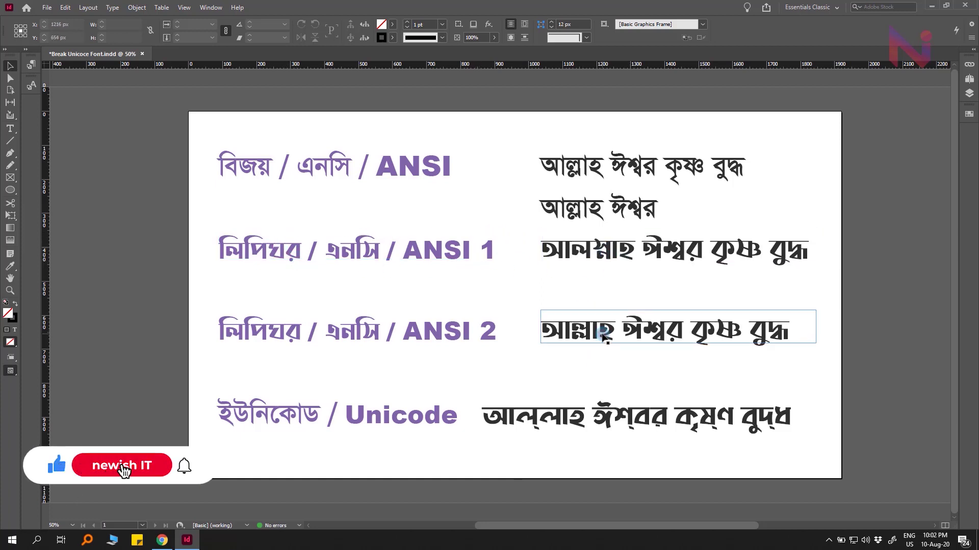
pyautogui.click(604, 257)
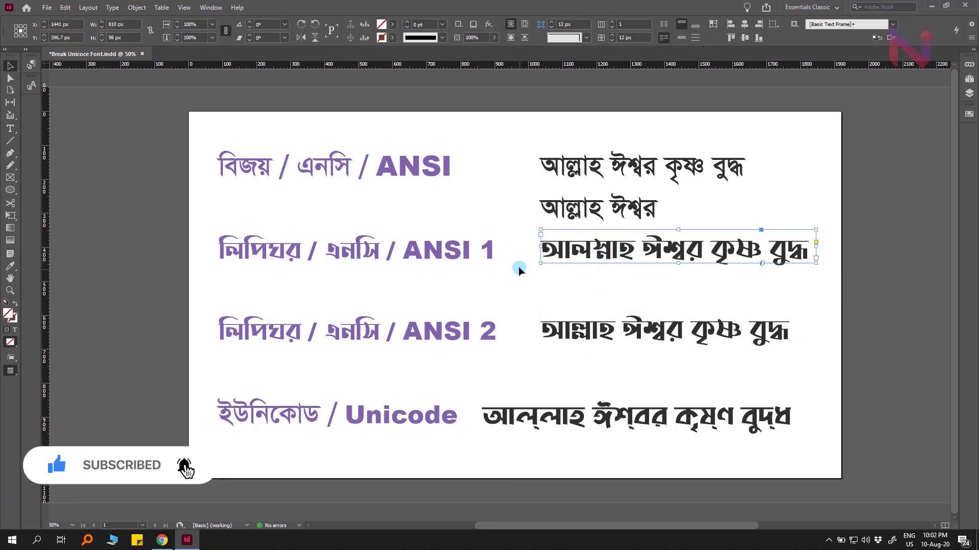
pyautogui.click(162, 540)
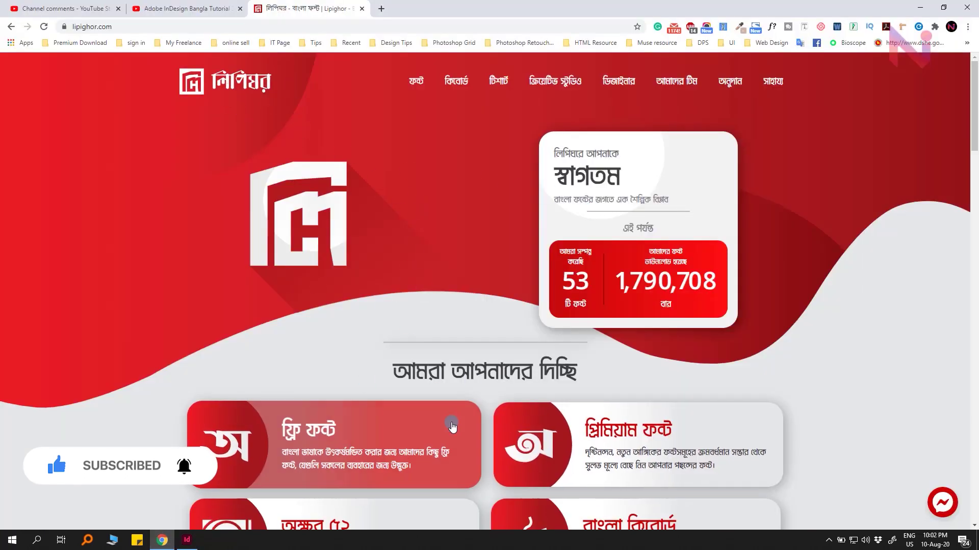
pyautogui.click(186, 540)
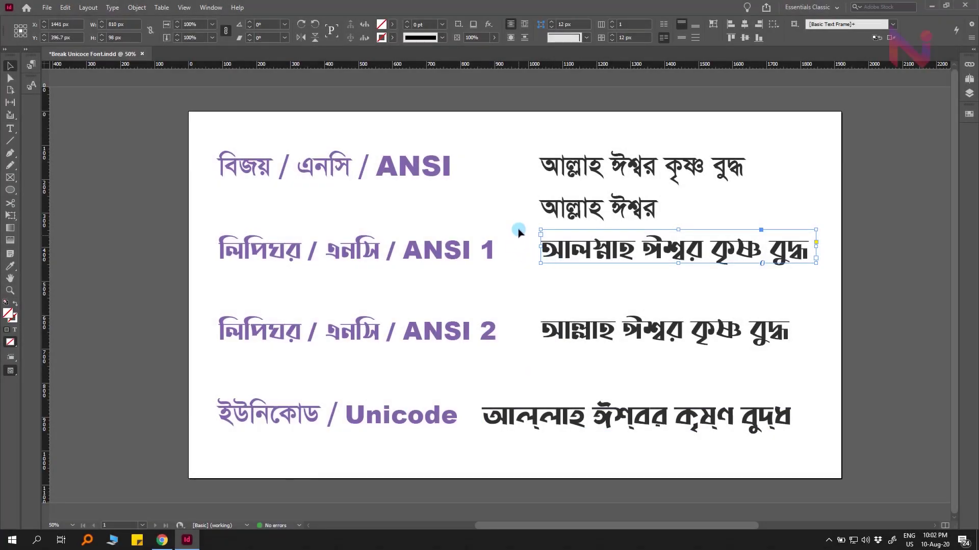
pyautogui.click(358, 171)
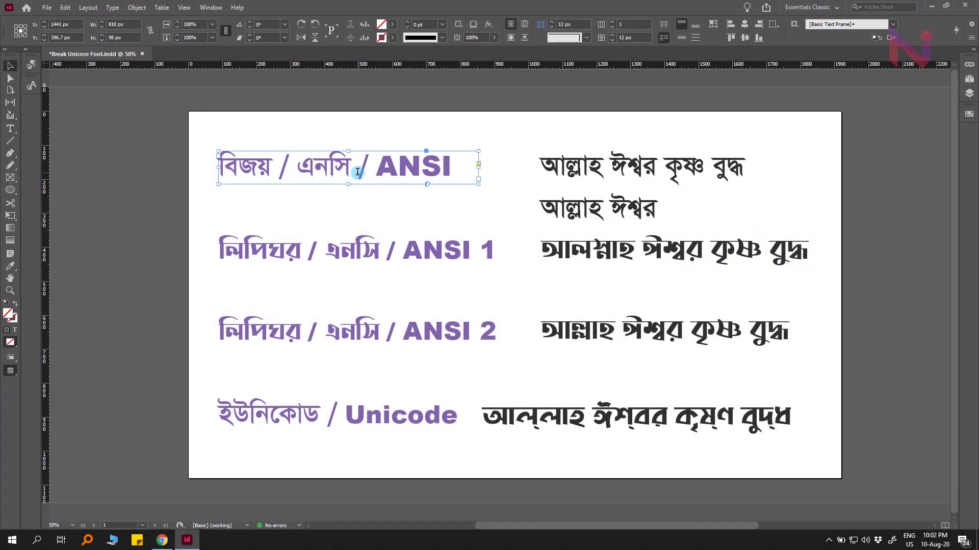
pyautogui.click(358, 172)
pyautogui.click(421, 242)
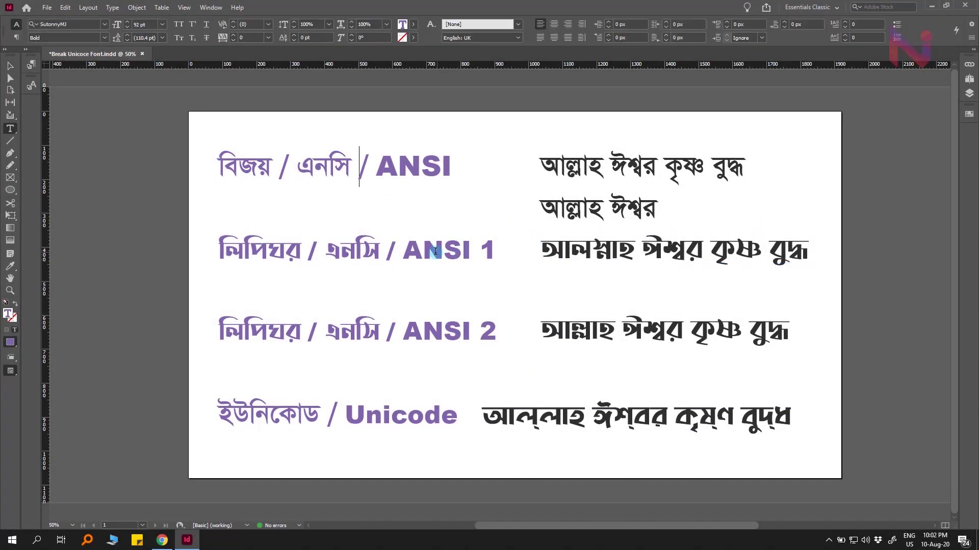
pyautogui.click(433, 251)
pyautogui.doubleClick(485, 248)
pyautogui.click(483, 337)
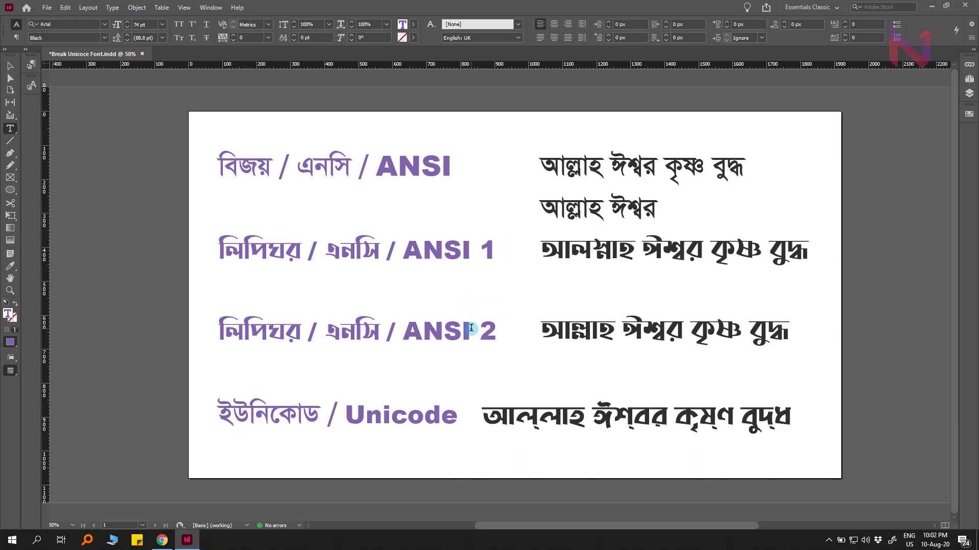
pyautogui.doubleClick(444, 332)
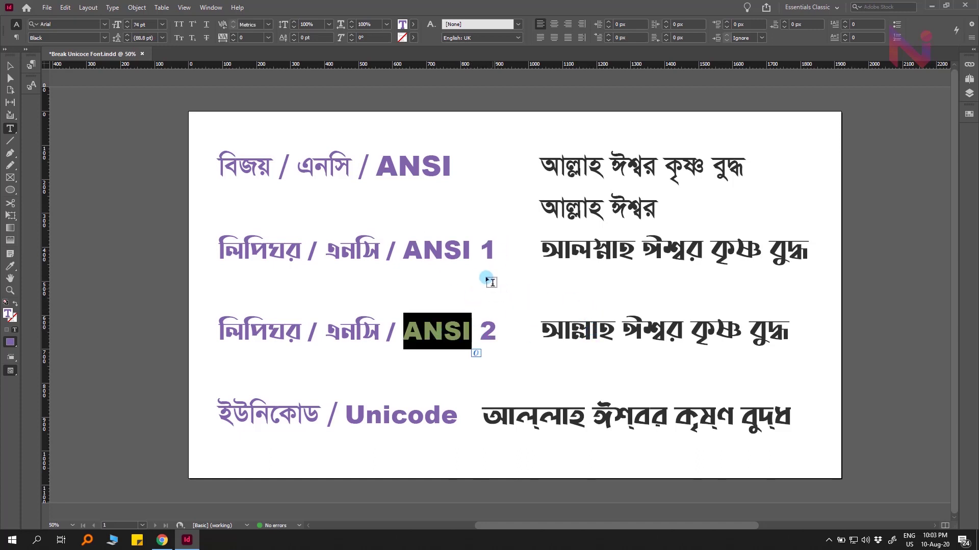
pyautogui.click(480, 251)
pyautogui.press('Escape')
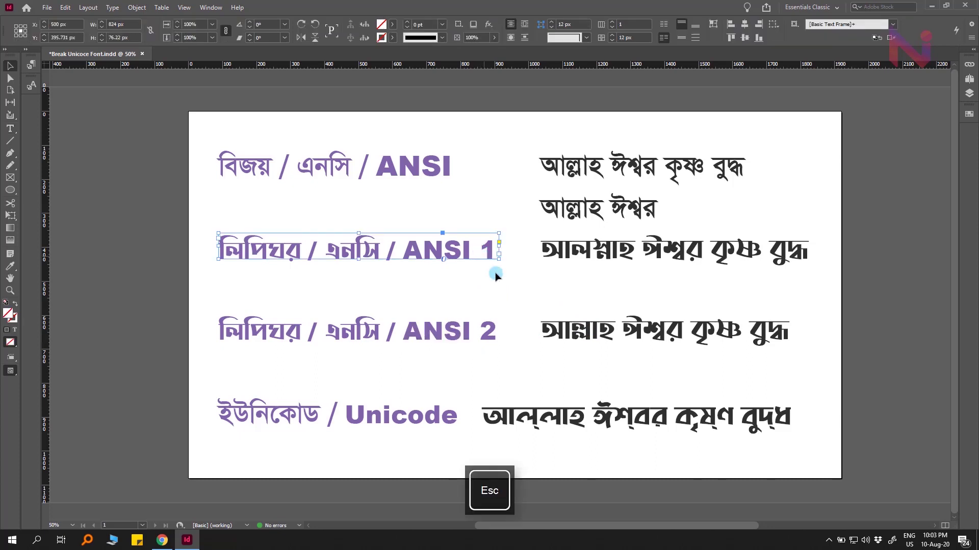
pyautogui.click(523, 283)
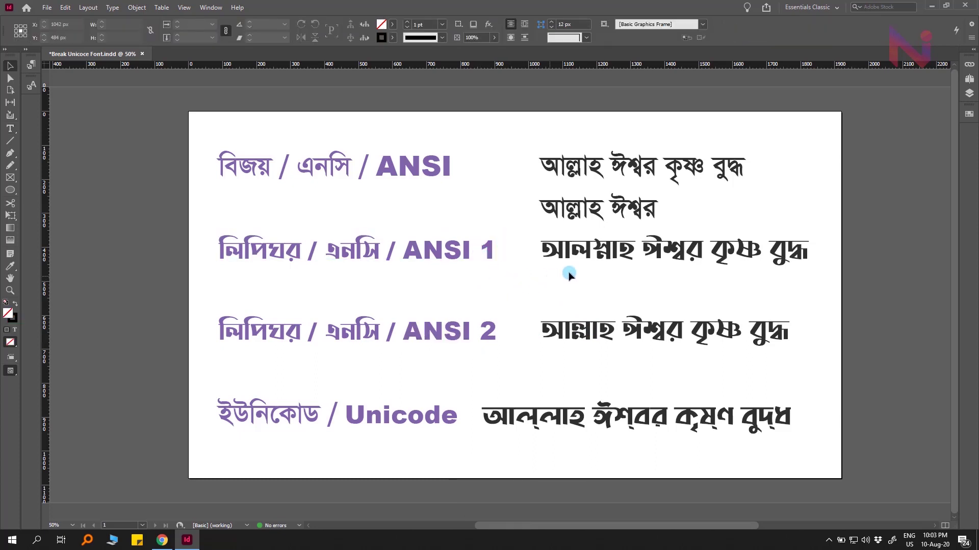
pyautogui.click(610, 253)
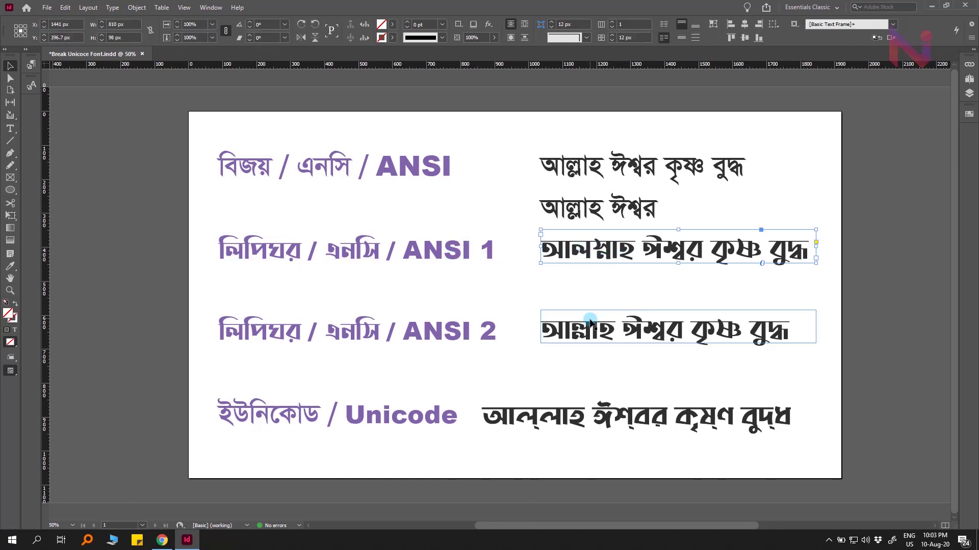
pyautogui.click(609, 336)
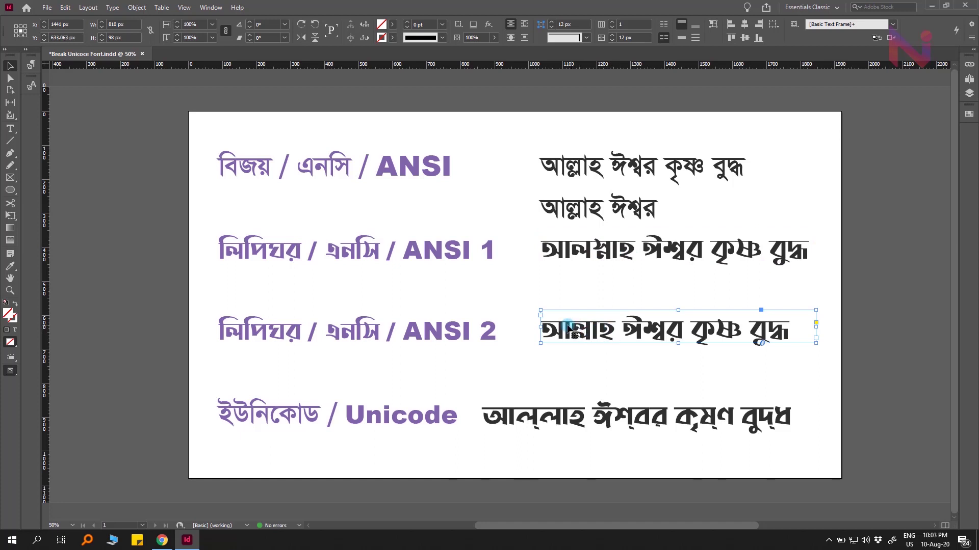
pyautogui.click(508, 331)
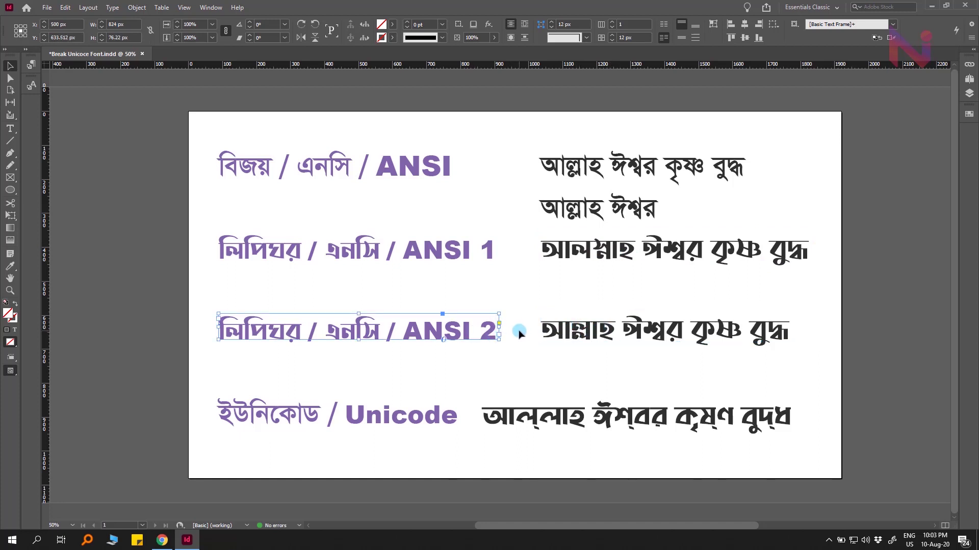
pyautogui.click(582, 334)
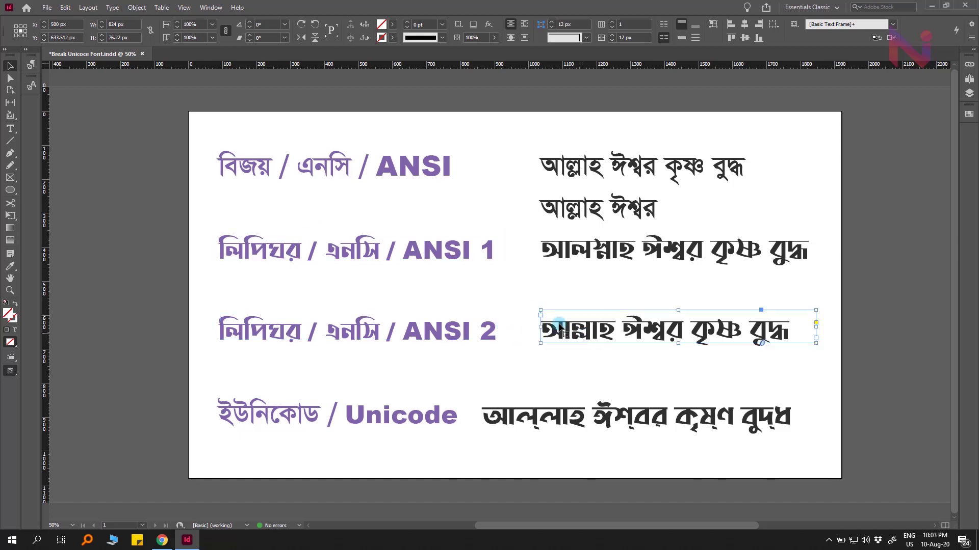
pyautogui.click(10, 129)
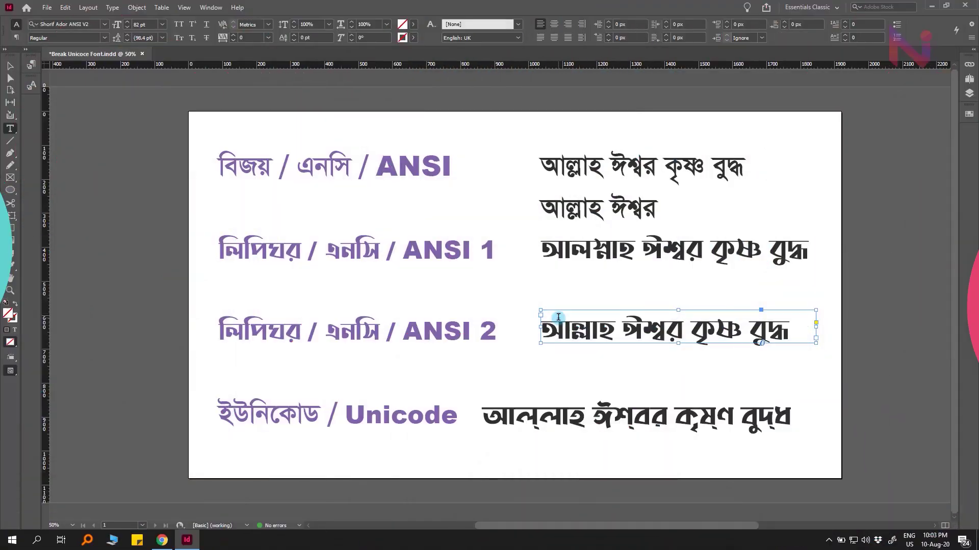
# Select the Unicode label frame and set the Bijoy keyboard layout to Unicode
pyautogui.press('Escape')
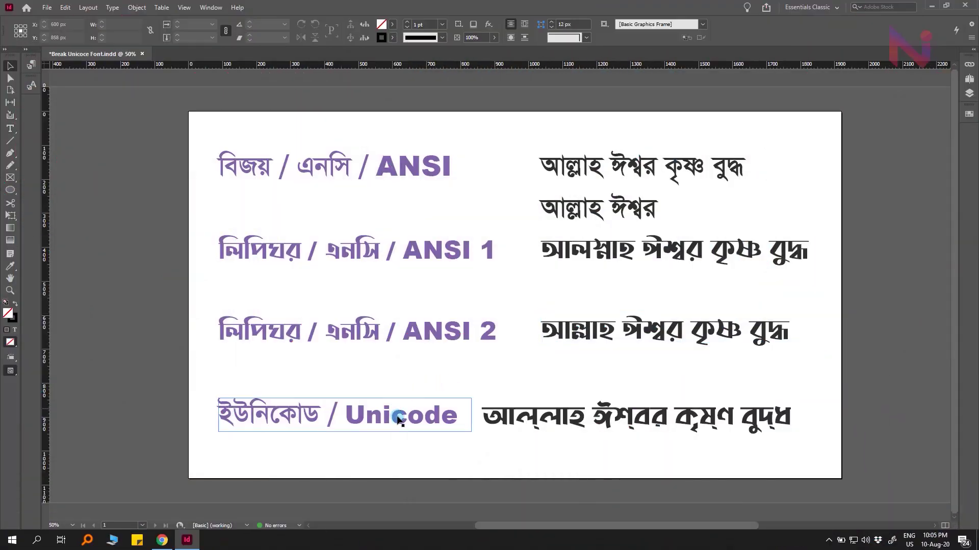
pyautogui.click(441, 415)
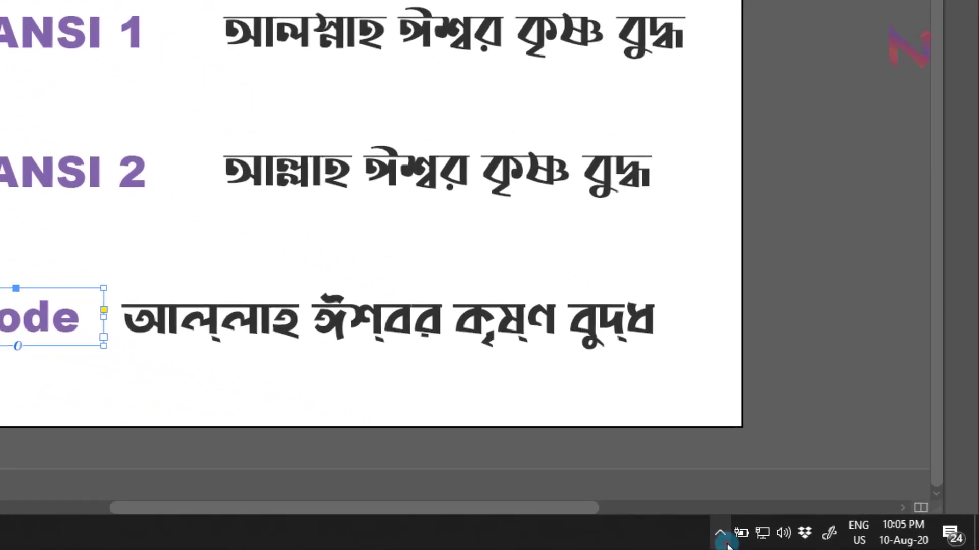
pyautogui.click(828, 541)
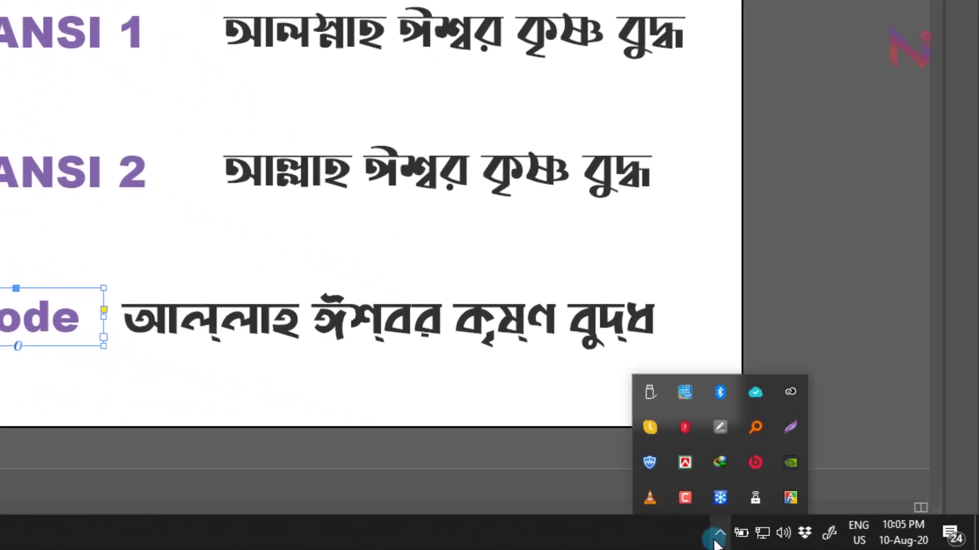
pyautogui.click(687, 464)
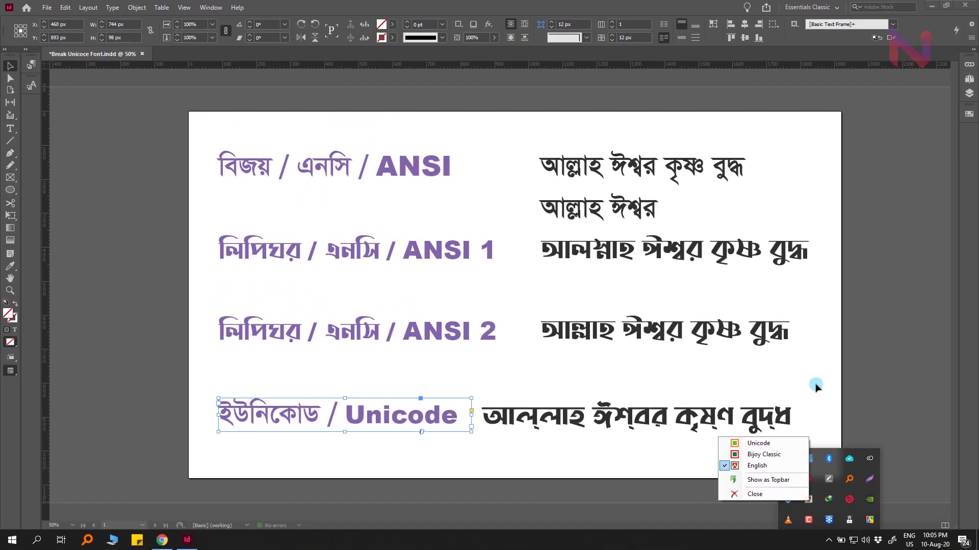
pyautogui.click(826, 385)
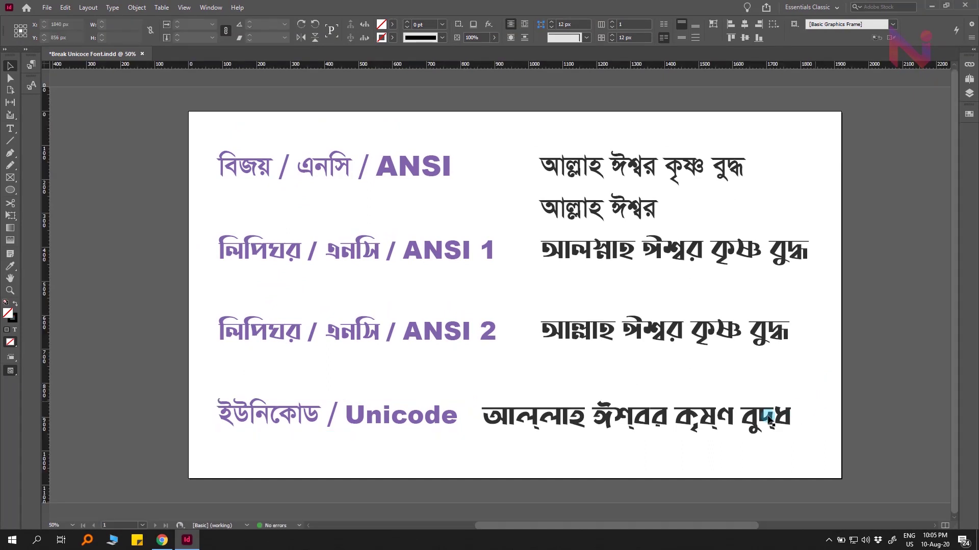
# Put the cursor in the Unicode Bangla line and open the Control panel's composer options
pyautogui.click(645, 430)
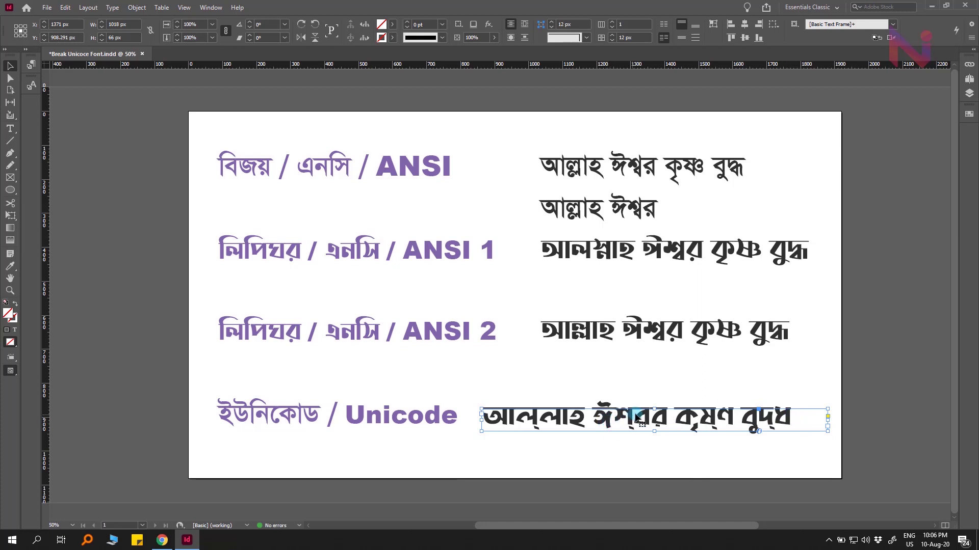
pyautogui.doubleClick(720, 414)
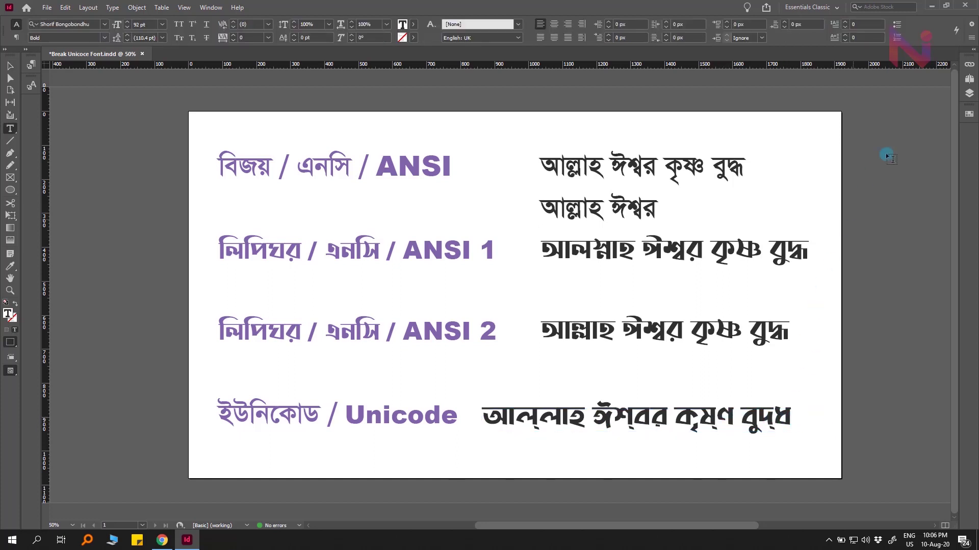
pyautogui.click(970, 38)
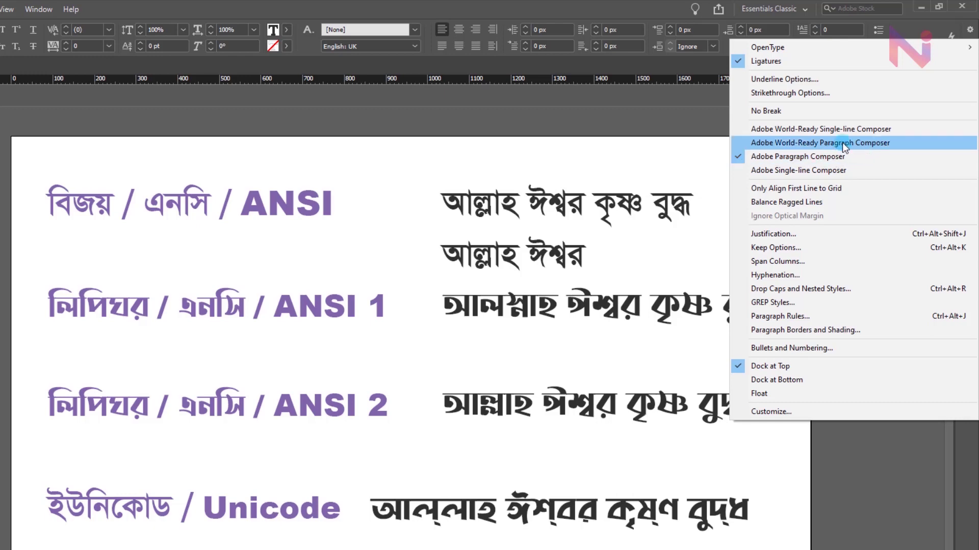
# Apply Adobe World-Ready Paragraph Composer, undo it, then reapply it from the Paragraph panel menu
pyautogui.click(842, 142)
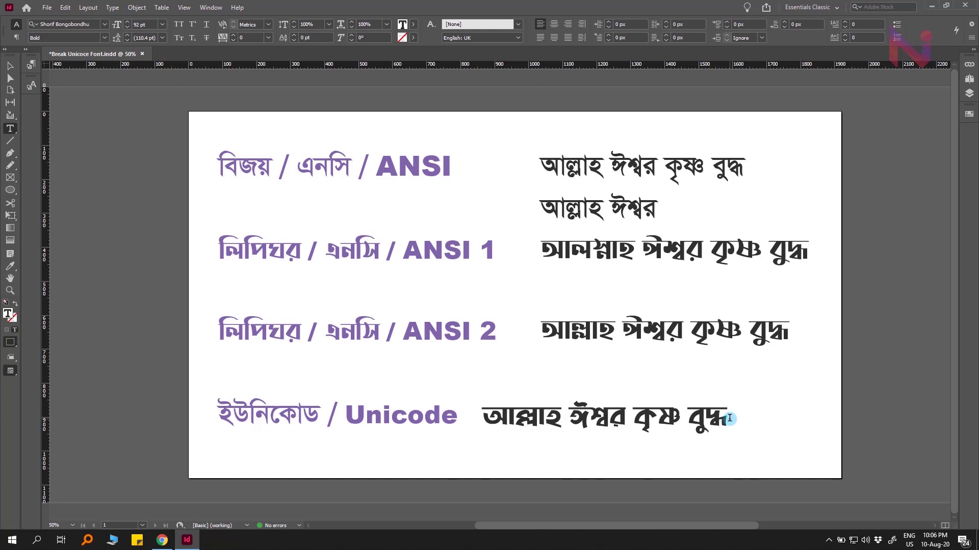
pyautogui.hotkey('ctrl', 'z')
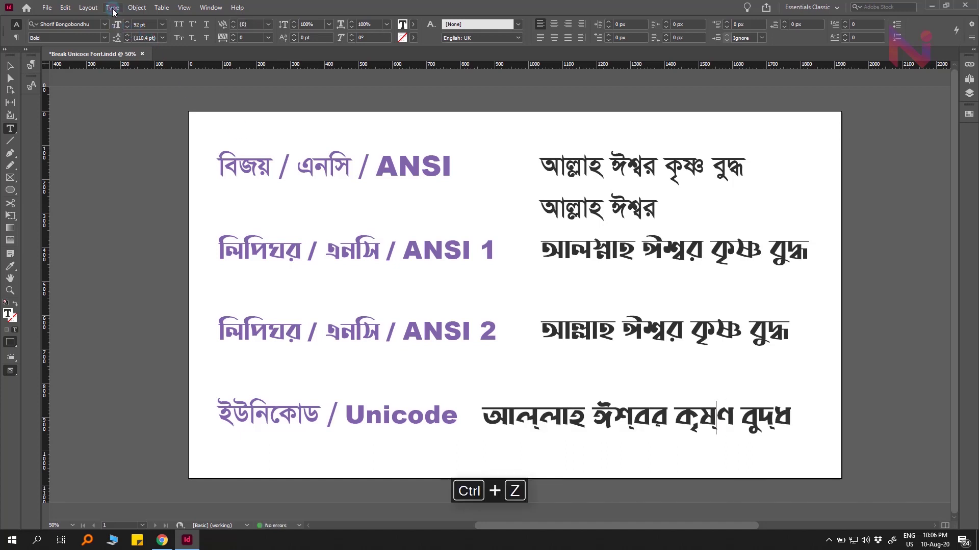
pyautogui.click(112, 7)
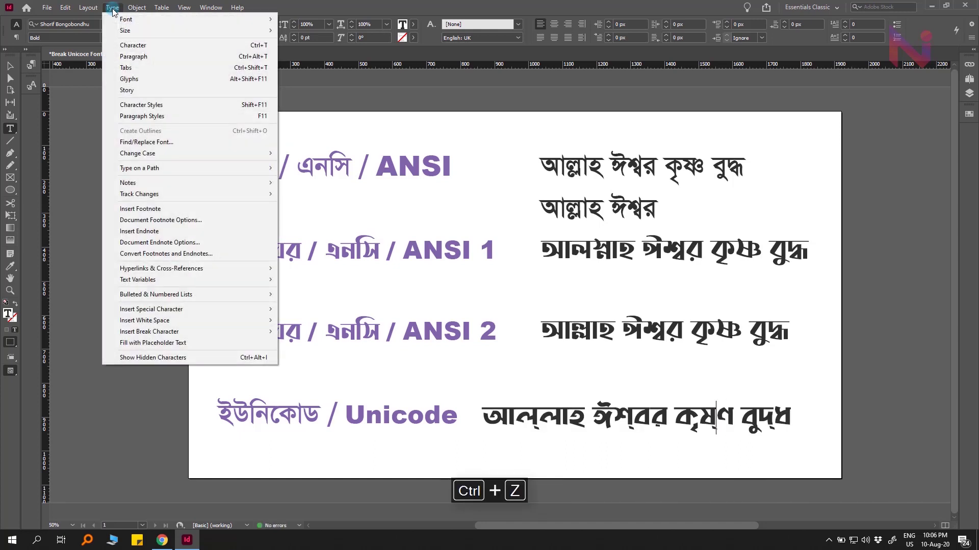
pyautogui.click(196, 56)
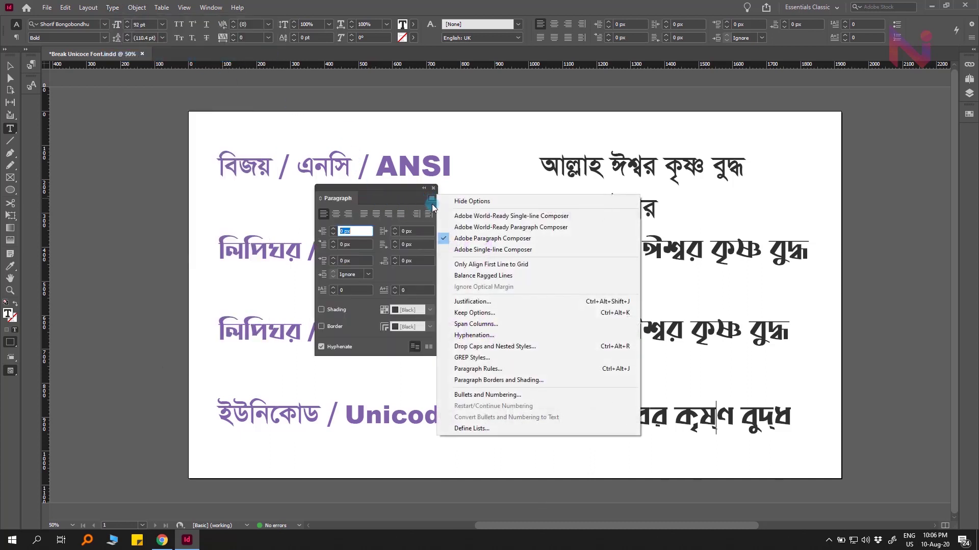
pyautogui.click(530, 231)
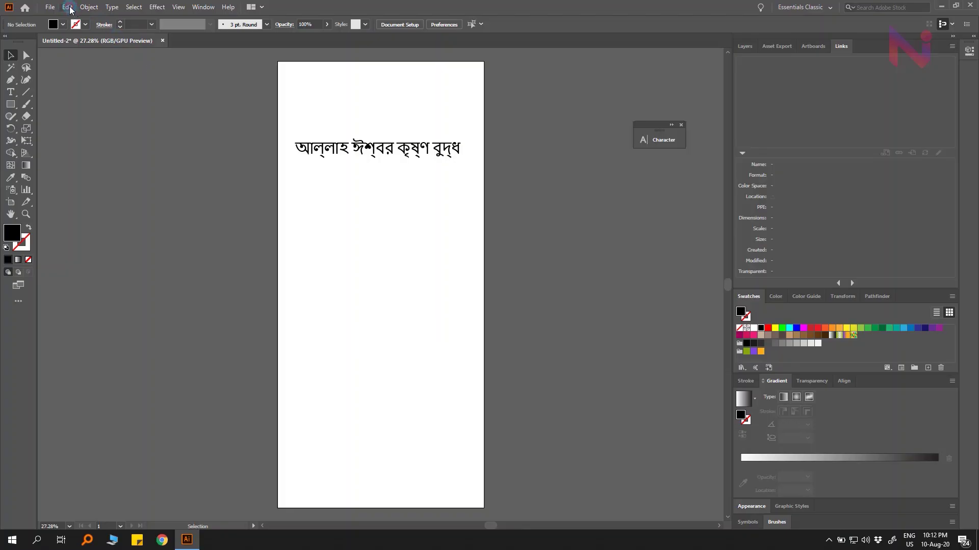
# Enable Show Indic Options in Illustrator's Type preferences
pyautogui.click(66, 6)
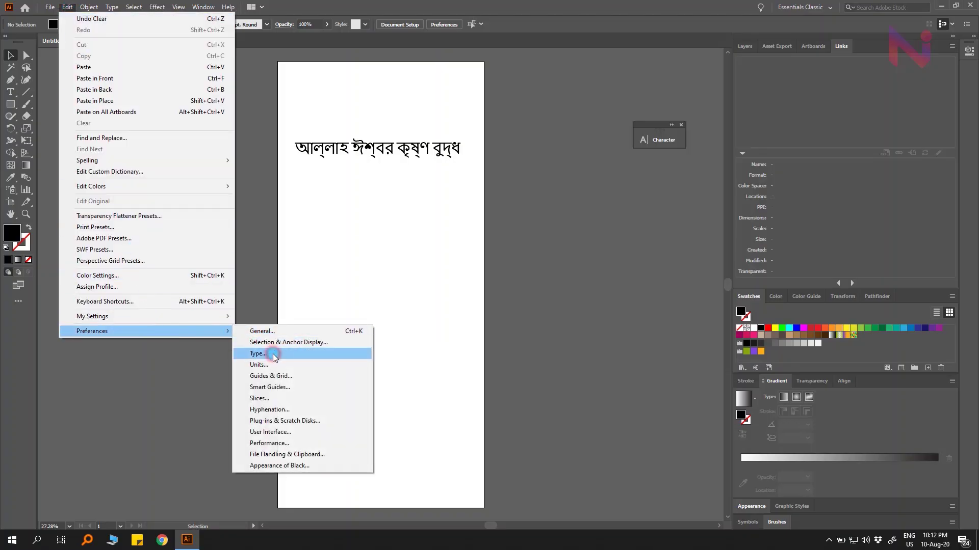
pyautogui.click(255, 353)
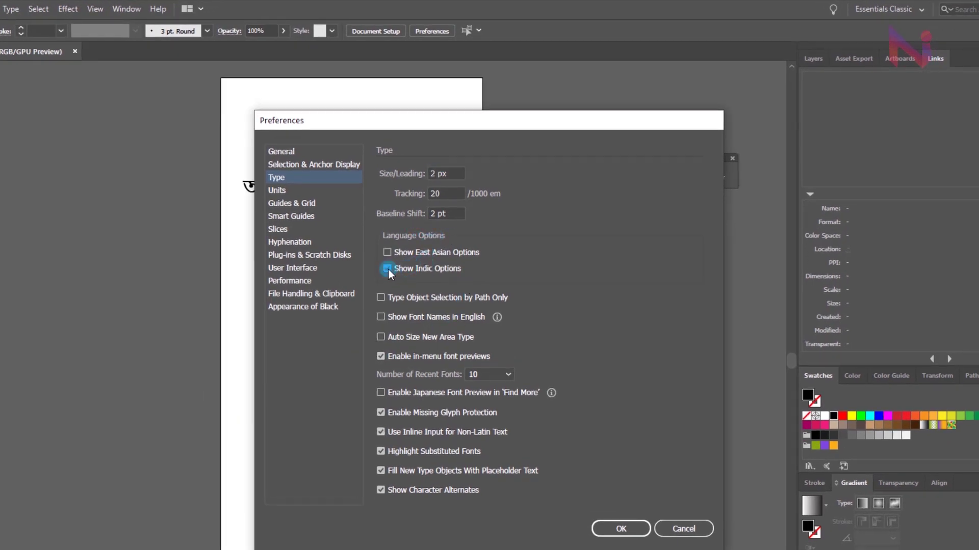
pyautogui.click(620, 529)
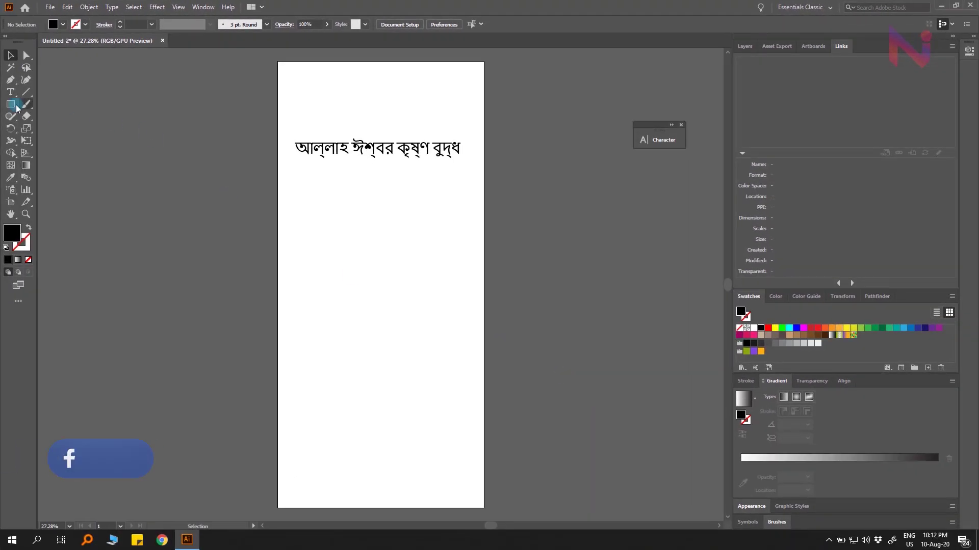
pyautogui.click(11, 92)
# Paste the Bangla text into a new text area below the existing line
pyautogui.moveTo(437, 236); pyautogui.dragTo(452, 268)
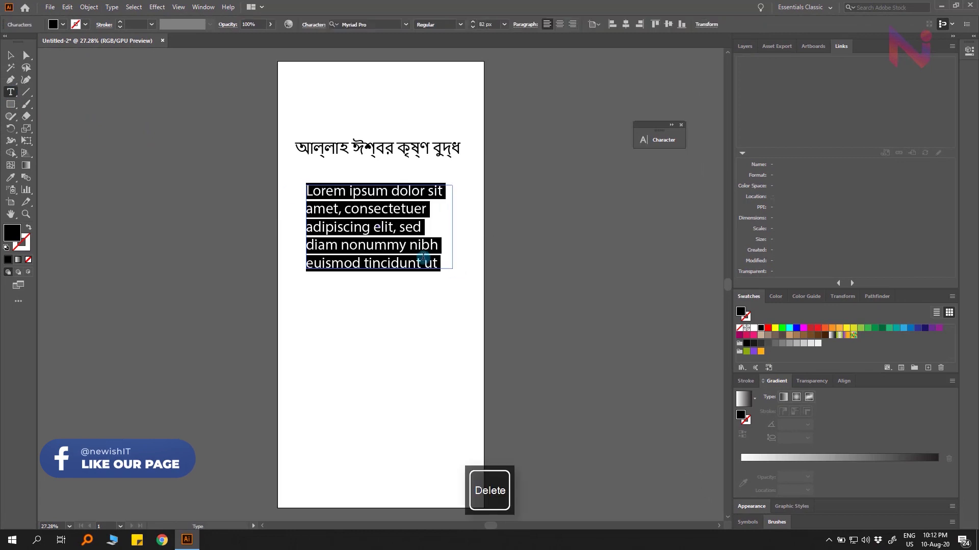
pyautogui.press('Delete')
pyautogui.write('আল্লাহ ঈশ্বর কৃষ্ণ বুদ্ধ')
pyautogui.press('Escape')
pyautogui.click(526, 217)
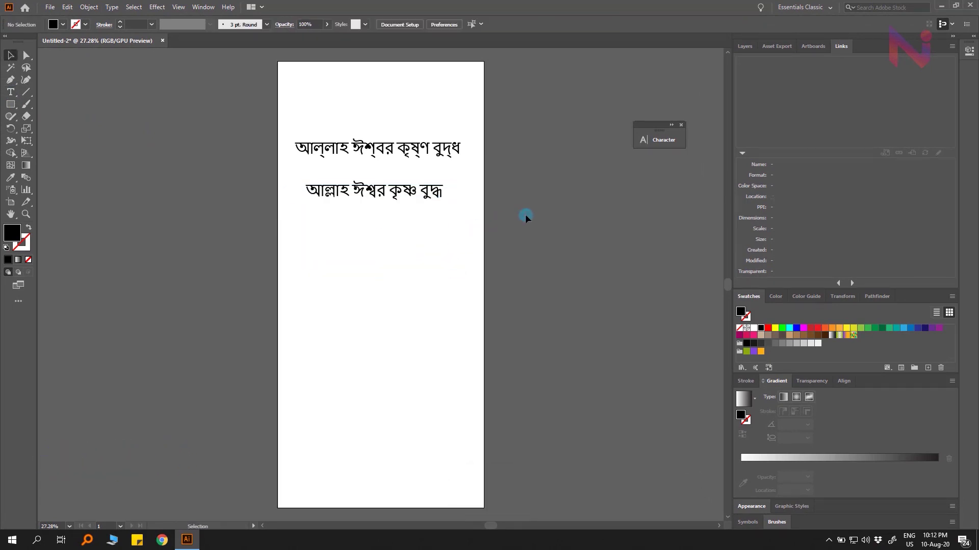
# Apply the Middle Eastern & South Asian Every-line Composer from the Paragraph panel menu
pyautogui.click(200, 8)
pyautogui.moveTo(243, 479)
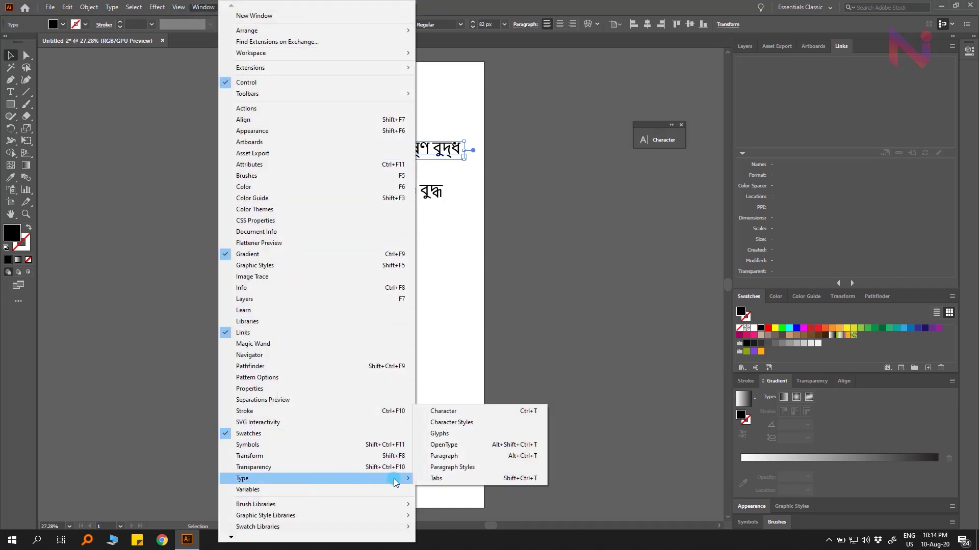
pyautogui.click(439, 455)
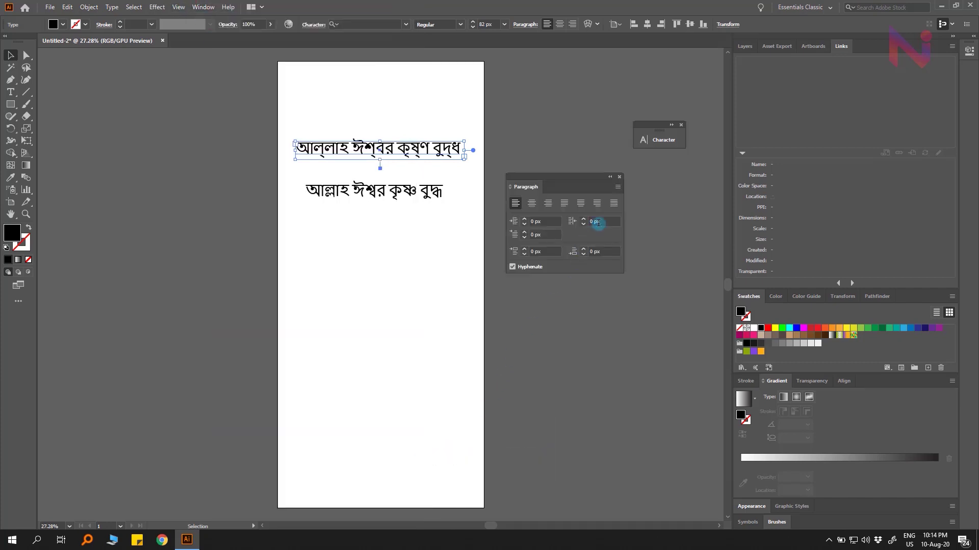
pyautogui.click(618, 188)
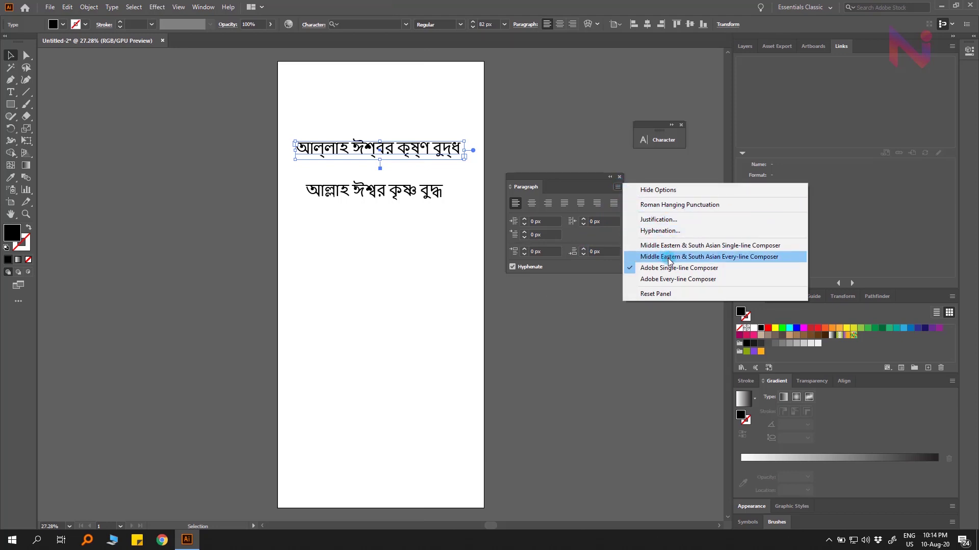
pyautogui.click(669, 258)
pyautogui.click(488, 280)
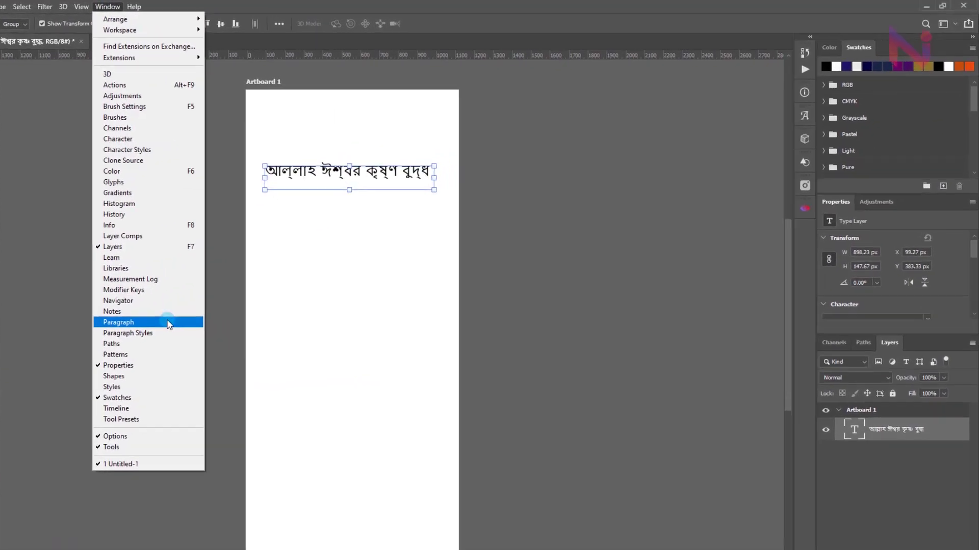
# Apply World-Ready Layout to the Bengali text from the Paragraph panel menu
pyautogui.click(224, 289)
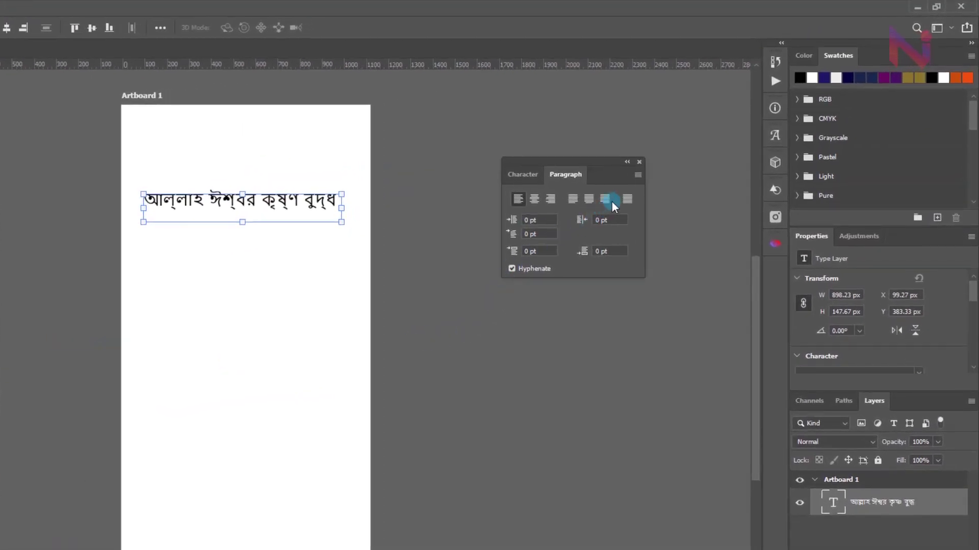
pyautogui.click(638, 175)
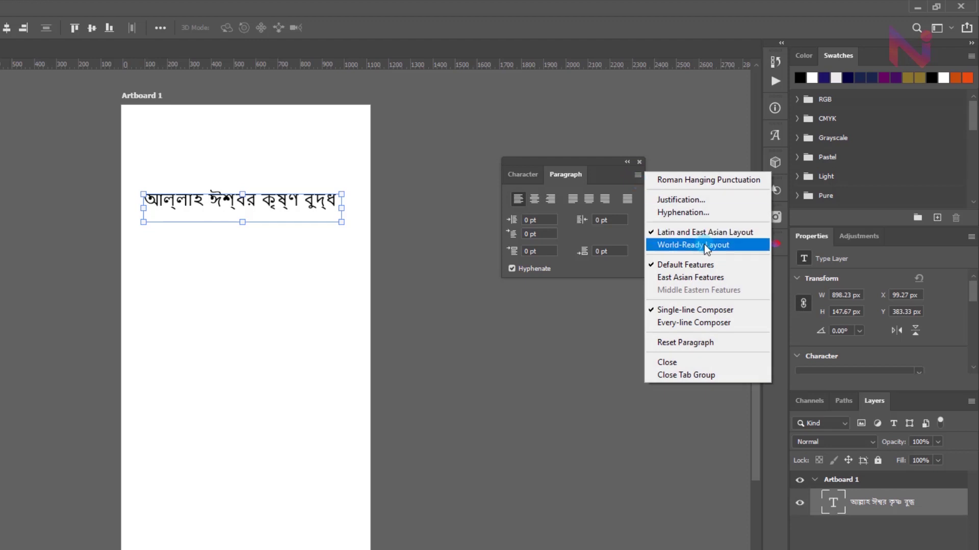
pyautogui.click(739, 248)
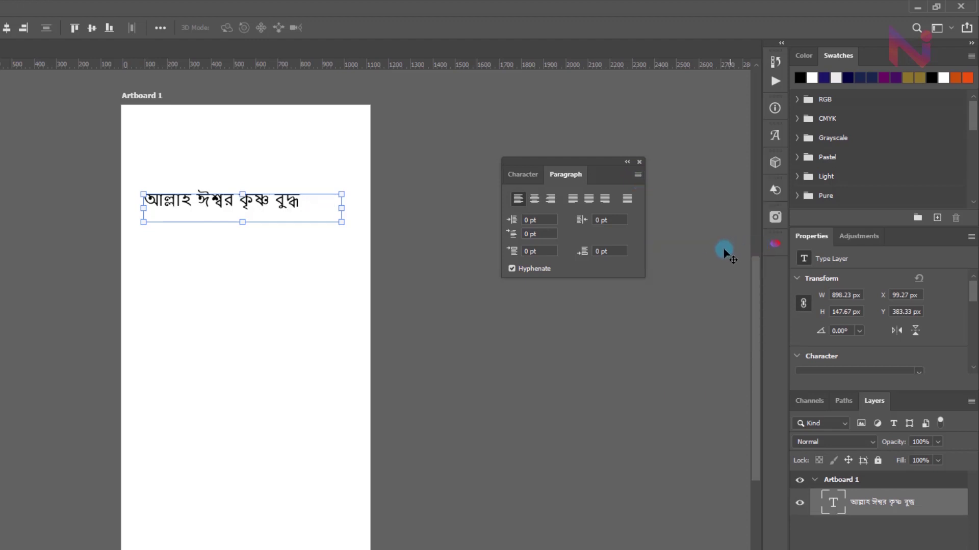
pyautogui.click(454, 197)
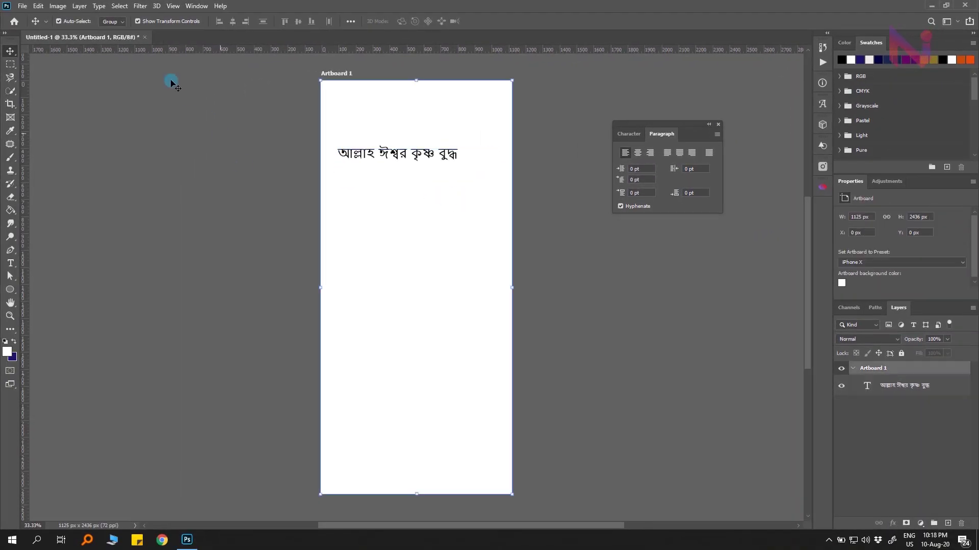
# Make World-Ready Layout the default in Photoshop's Type preferences
pyautogui.click(38, 6)
pyautogui.moveTo(56, 421)
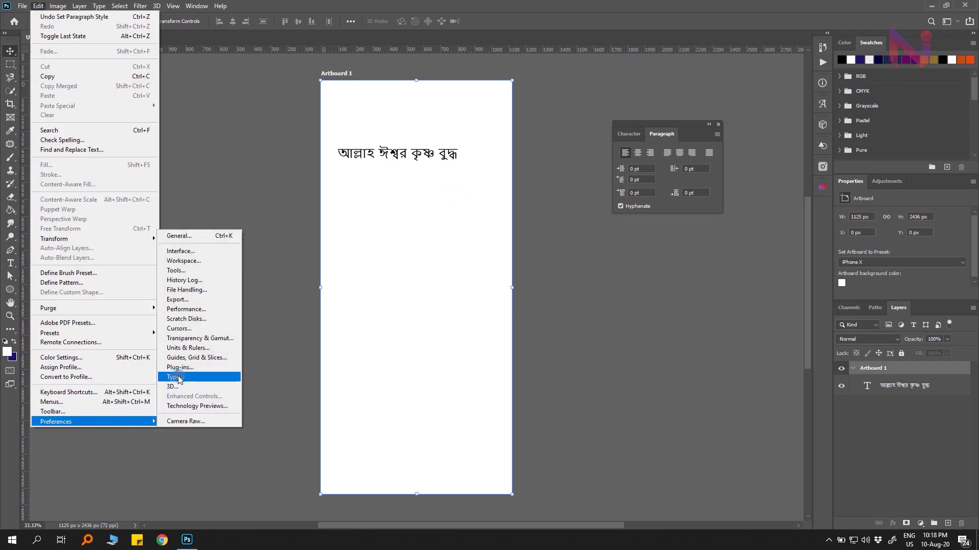
pyautogui.click(173, 377)
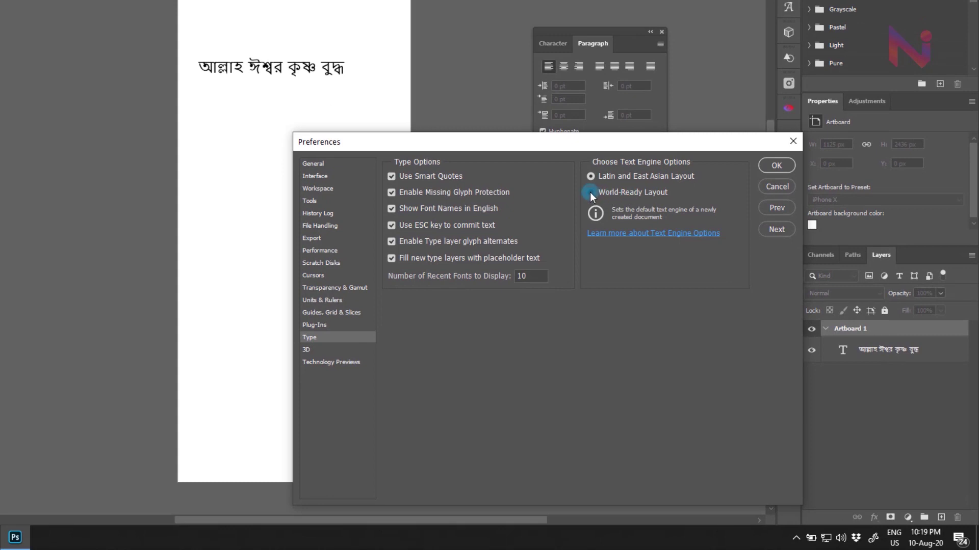
pyautogui.click(775, 165)
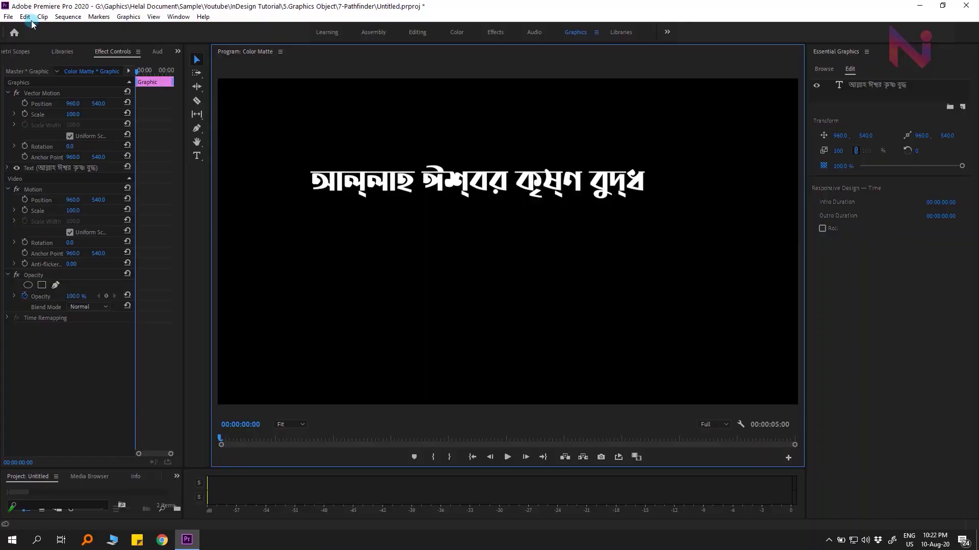
# Set the Graphics text engine to South Asian and Middle Eastern, then paste the Bengali text into a new text box
pyautogui.click(26, 18)
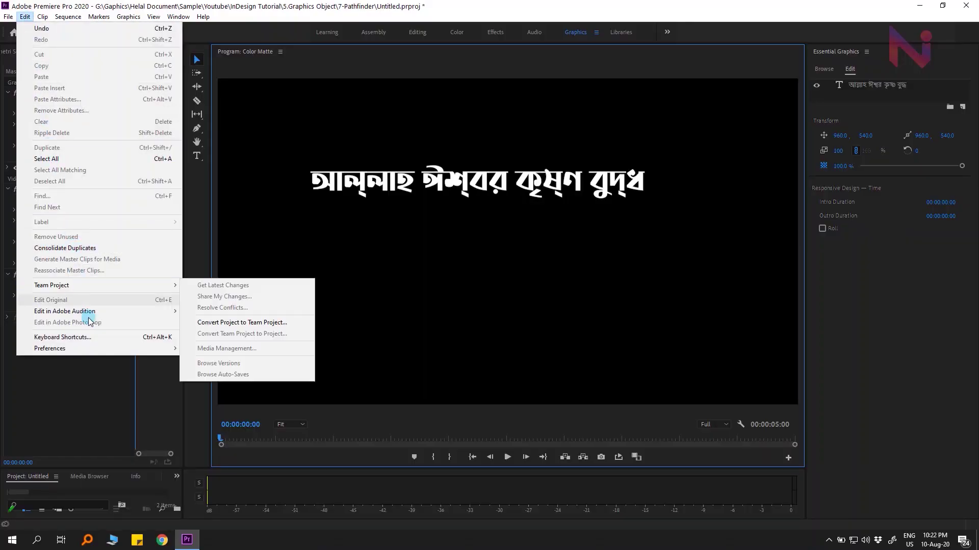
pyautogui.moveTo(99, 348)
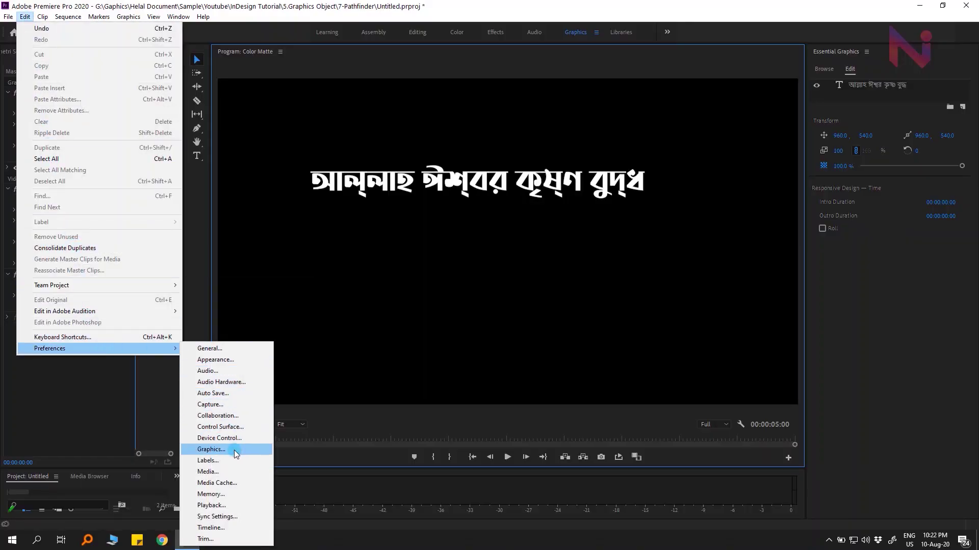
pyautogui.click(236, 453)
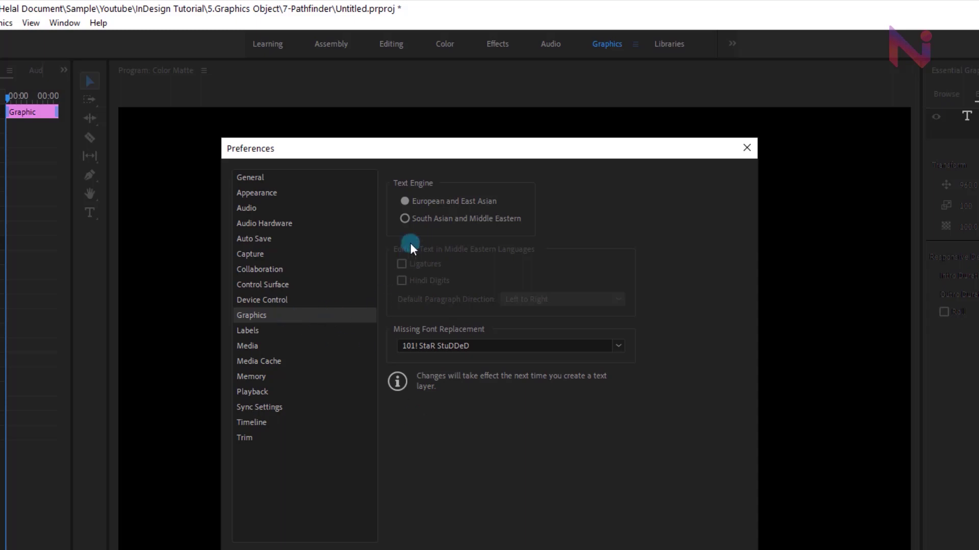
pyautogui.click(419, 215)
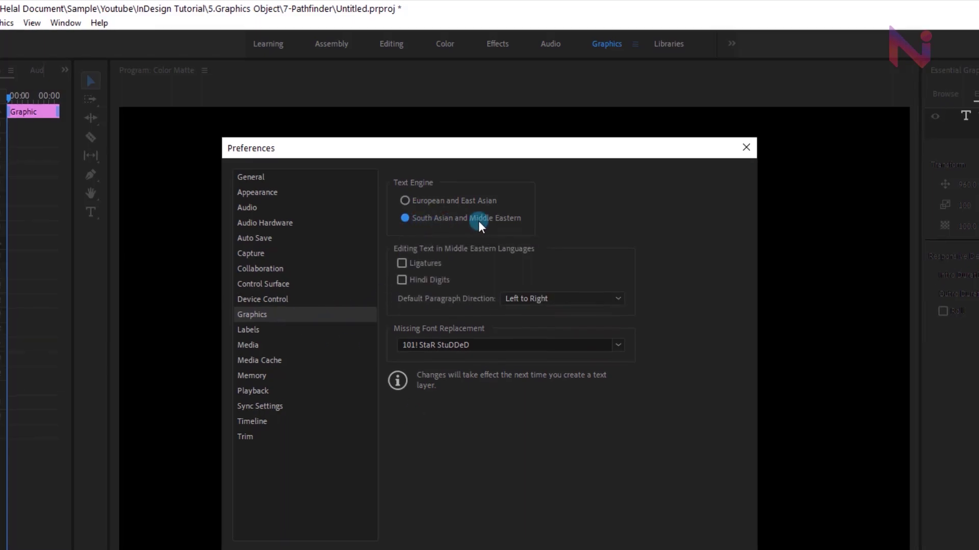
pyautogui.click(619, 470)
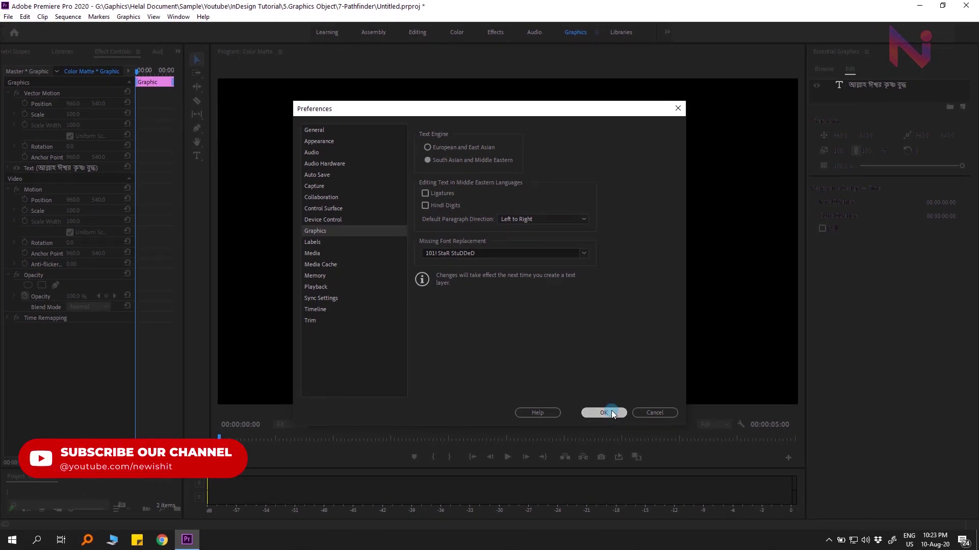
pyautogui.click(312, 245)
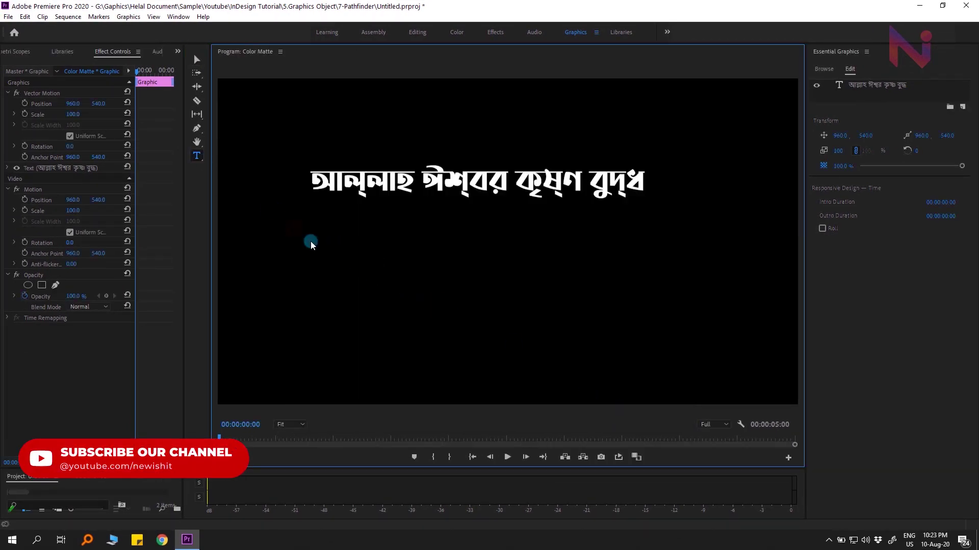
pyautogui.write('আল্লাহ ঈশ্বর কৃষ্ণ বুদ্ধ')
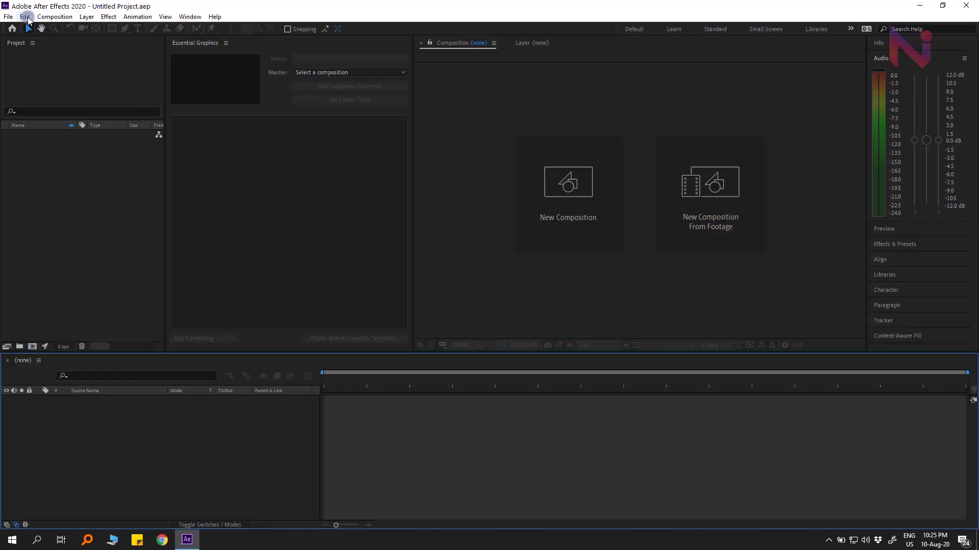
# Choose South Asian and Middle Eastern as the Text Engine in After Effects' Type preferences
pyautogui.click(28, 19)
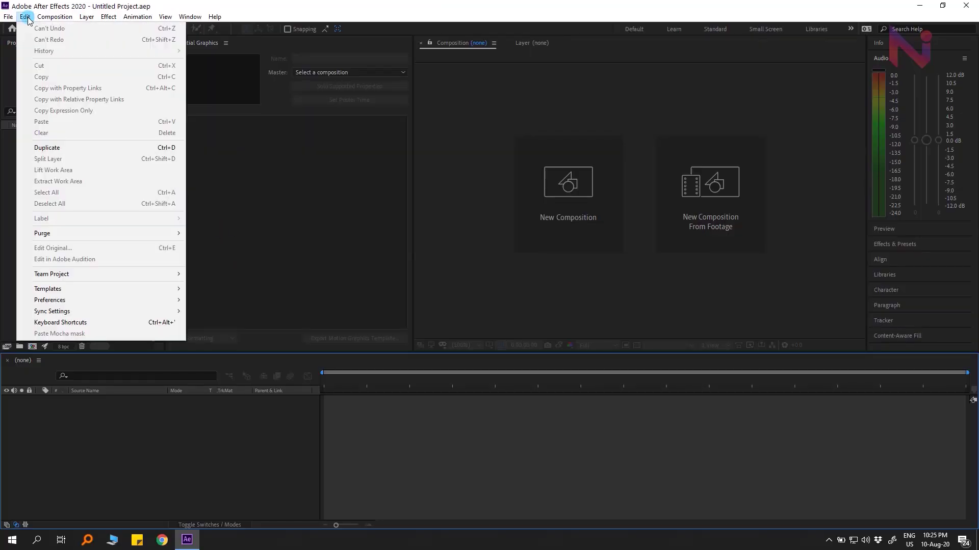
pyautogui.moveTo(50, 300)
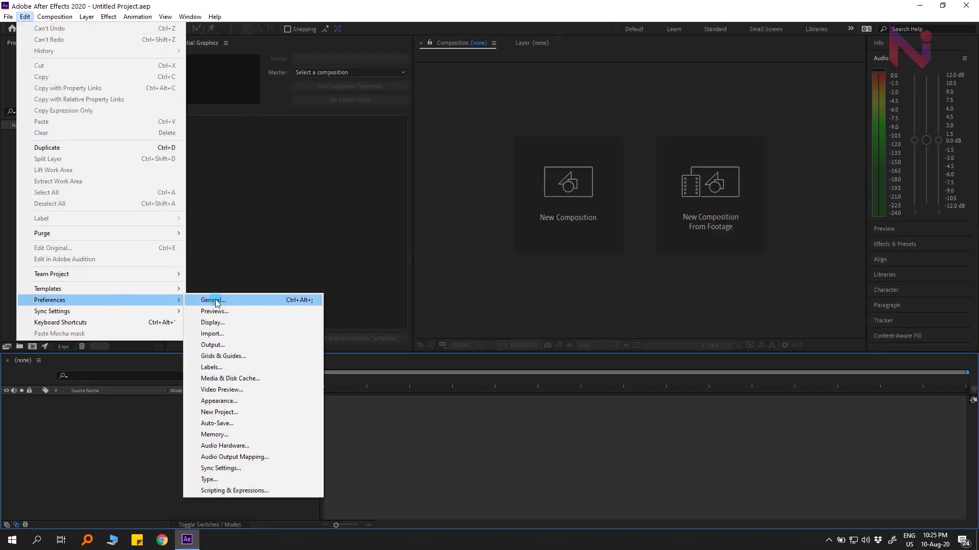
pyautogui.click(242, 481)
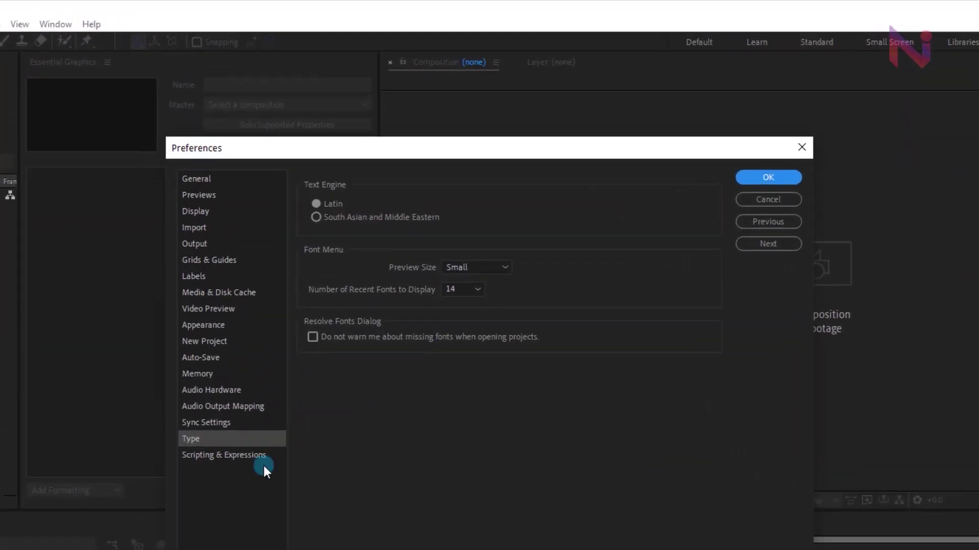
pyautogui.click(341, 217)
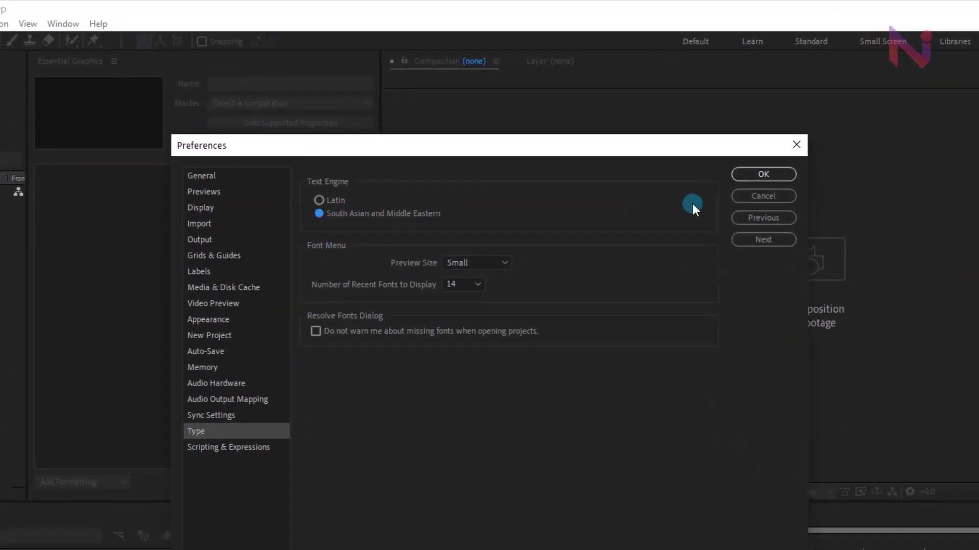
pyautogui.click(682, 123)
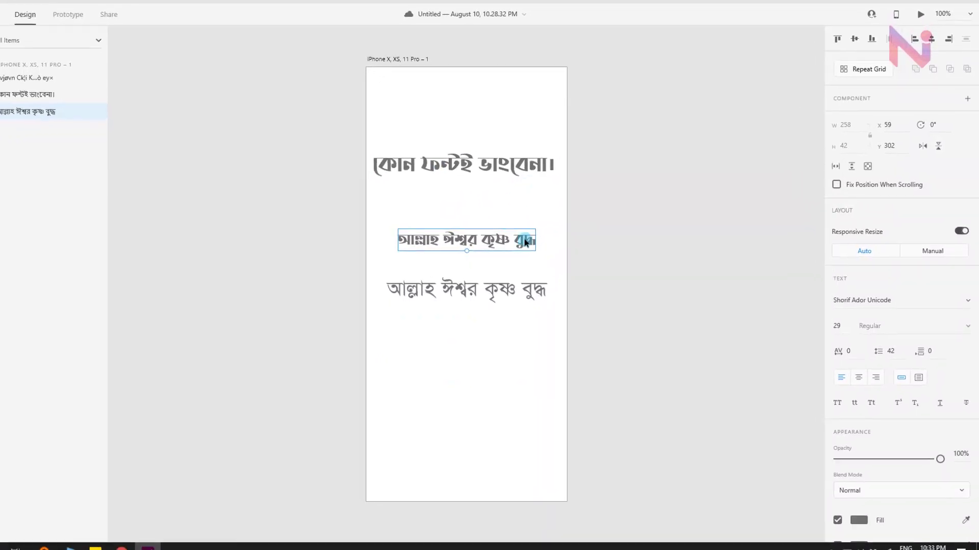
pyautogui.click(542, 252)
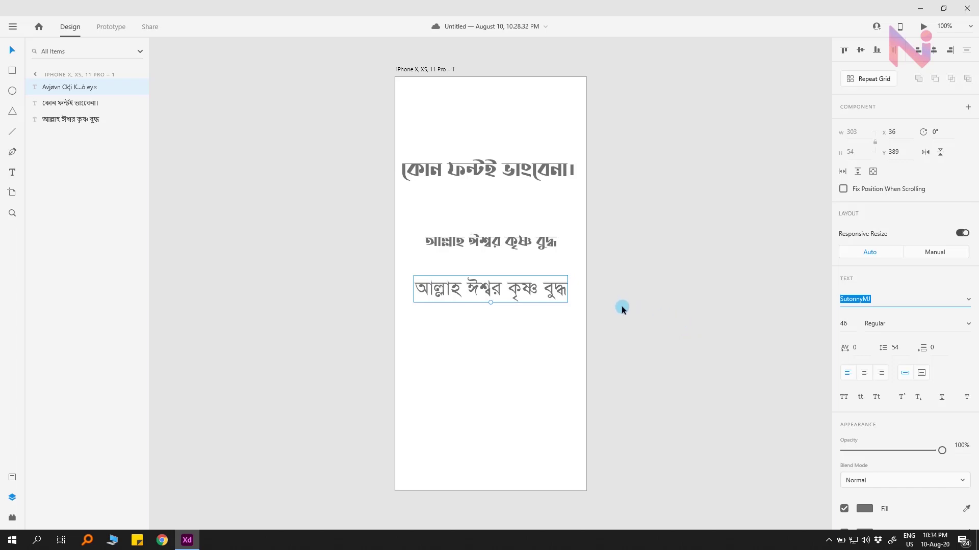
pyautogui.click(637, 308)
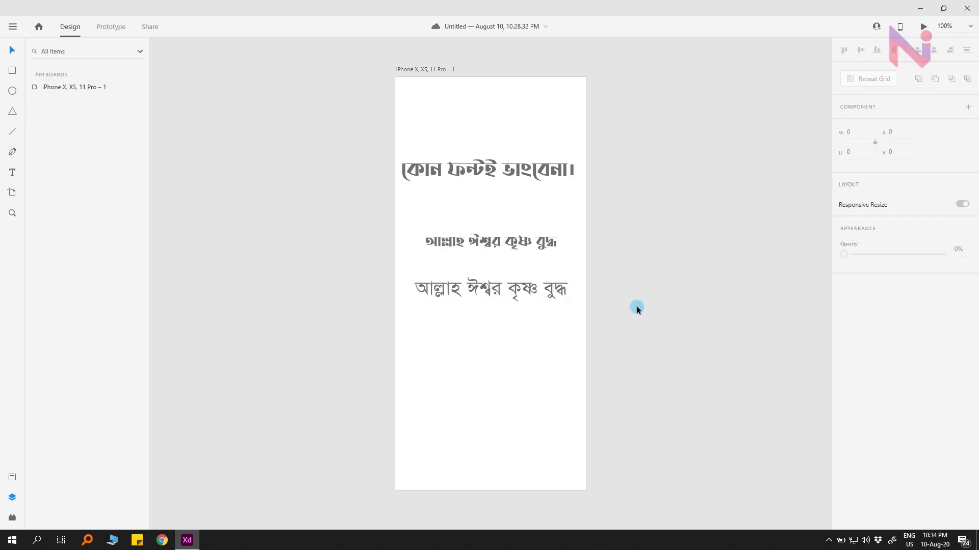